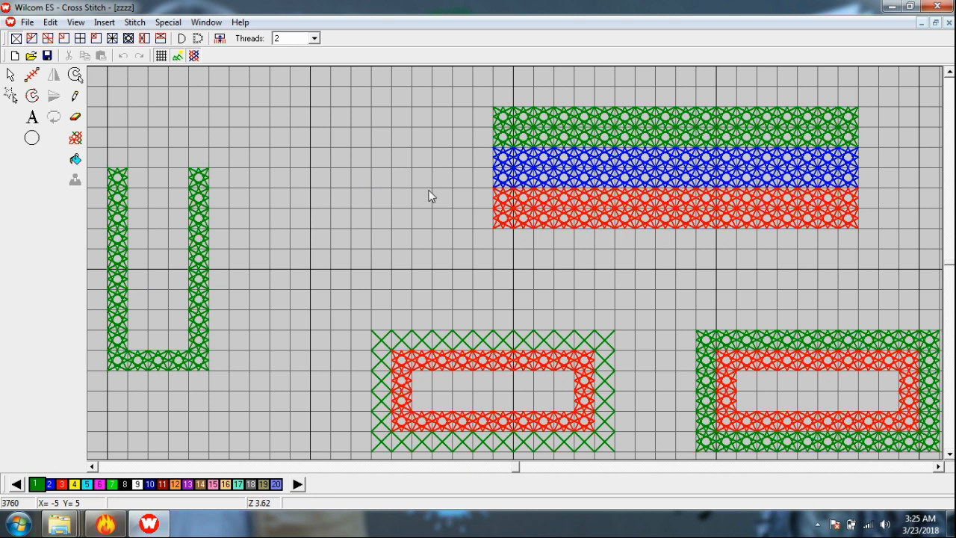
- Save a copy of the cross stitch design as aaaaaaa in EMX format in the Cross Stitch folder
click(27, 23)
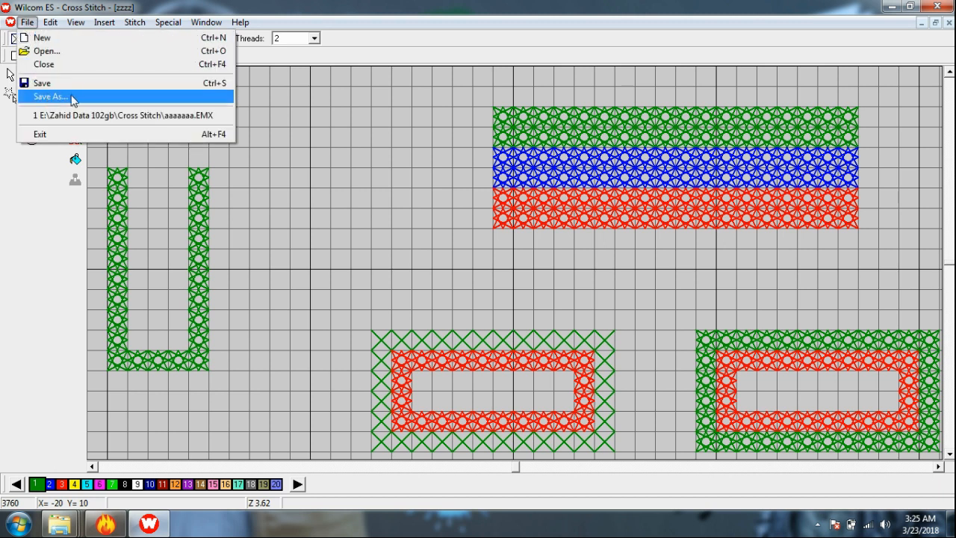
click(72, 101)
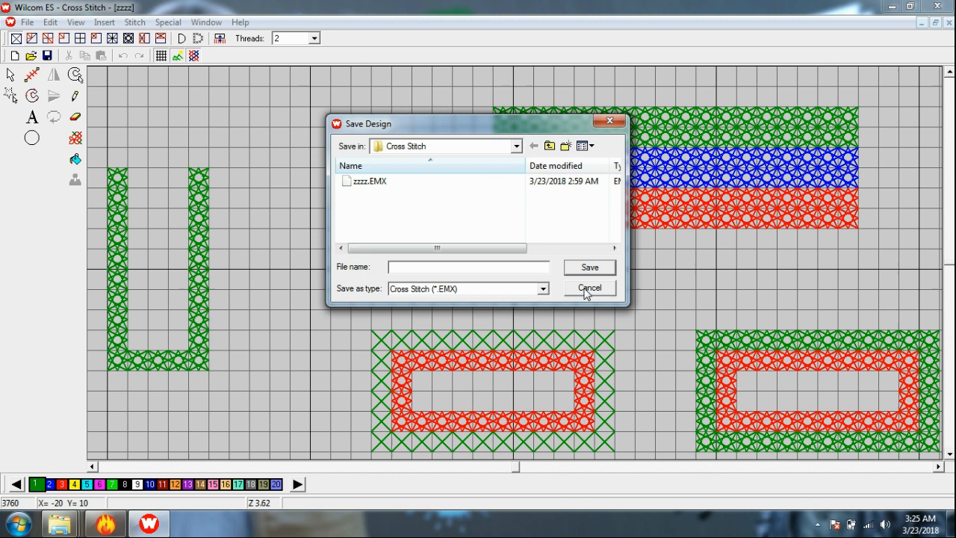
text(aaaaaaa)
click(602, 267)
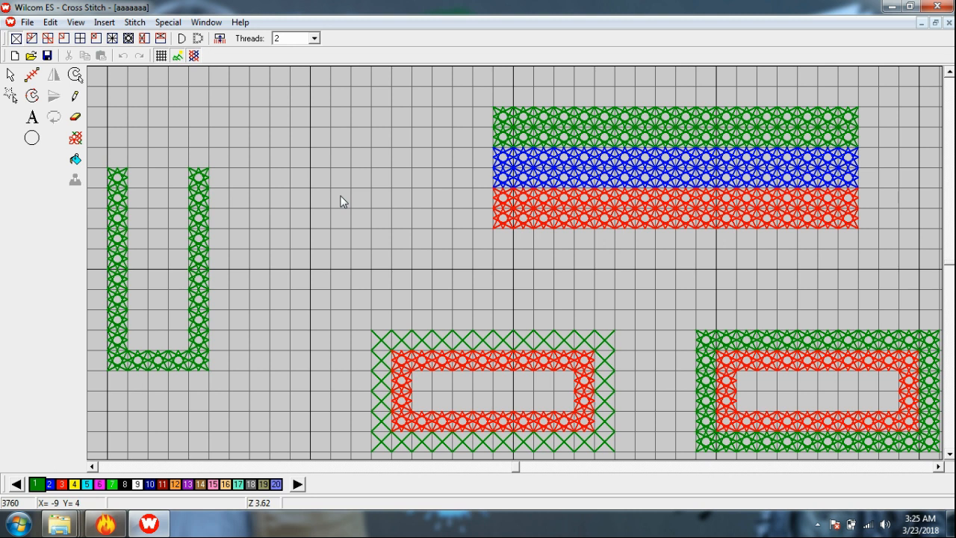
- Switch to the Cross Stitch folder in Windows Explorer and open aaaaaaa.EMX in Wilcom EmbroideryStudio
click(105, 524)
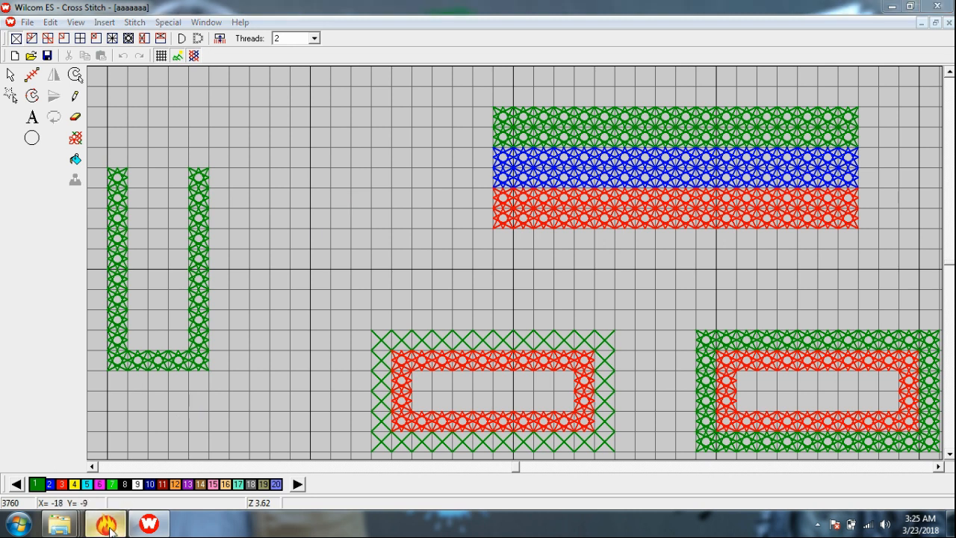
mouse_move(60, 525)
click(389, 473)
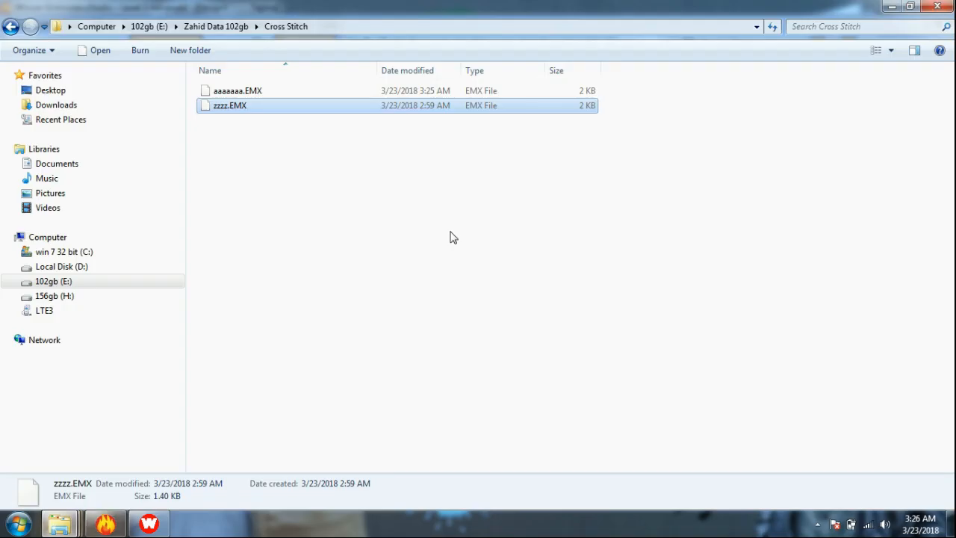
click(244, 95)
drag(214, 96, 380, 244)
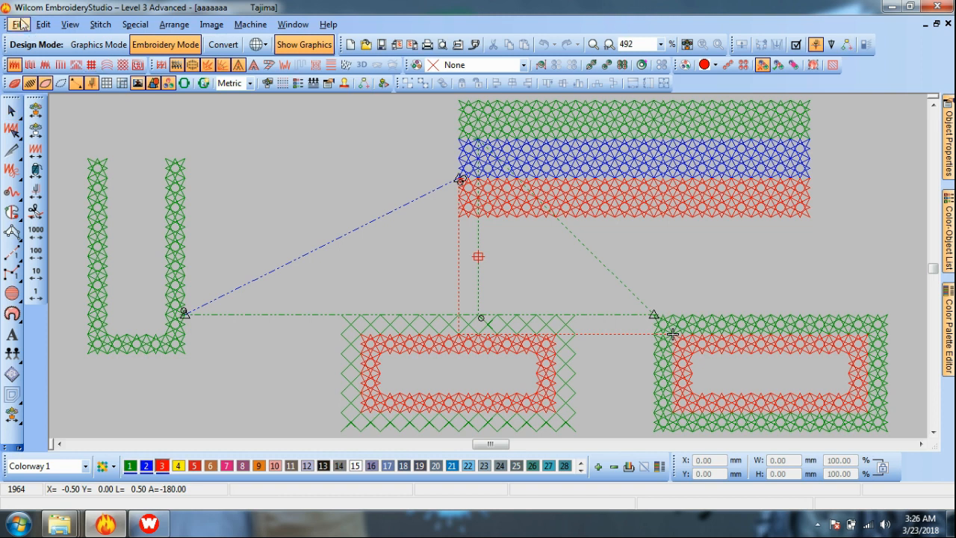
- Try to save the opened design under its existing name aaaaaaa
click(19, 24)
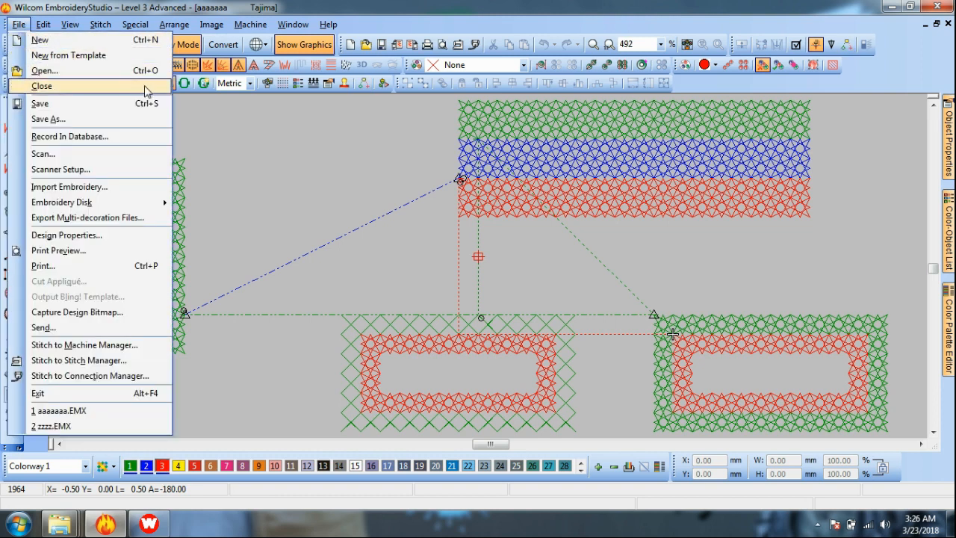
click(284, 174)
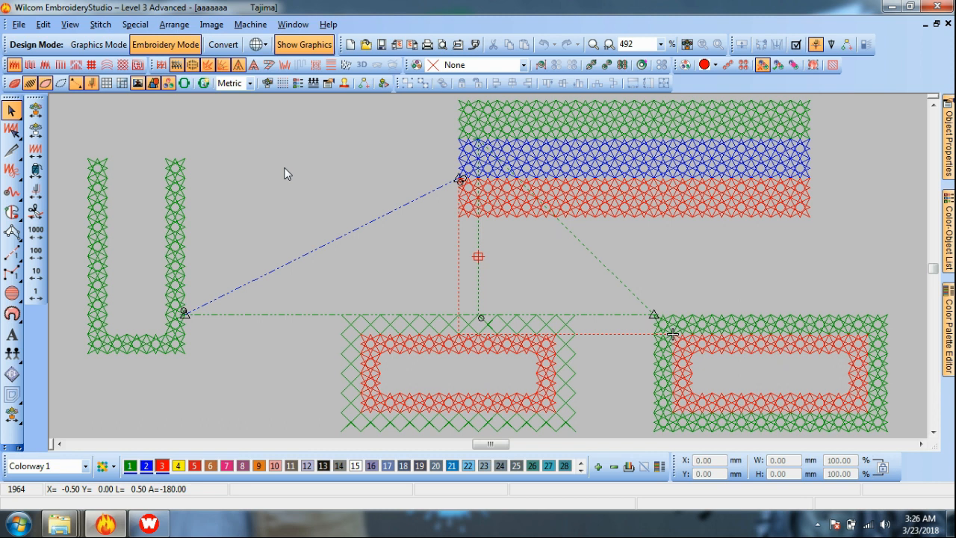
click(18, 24)
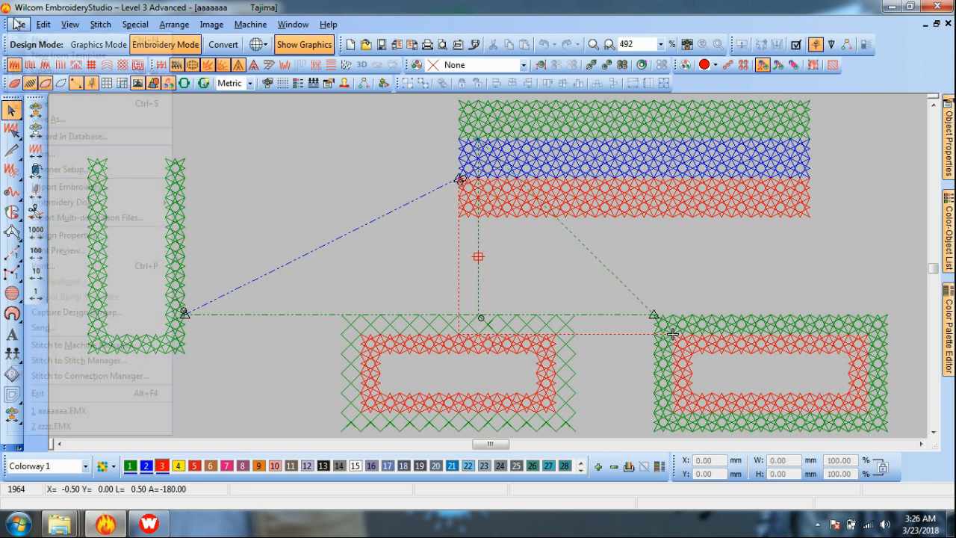
click(66, 122)
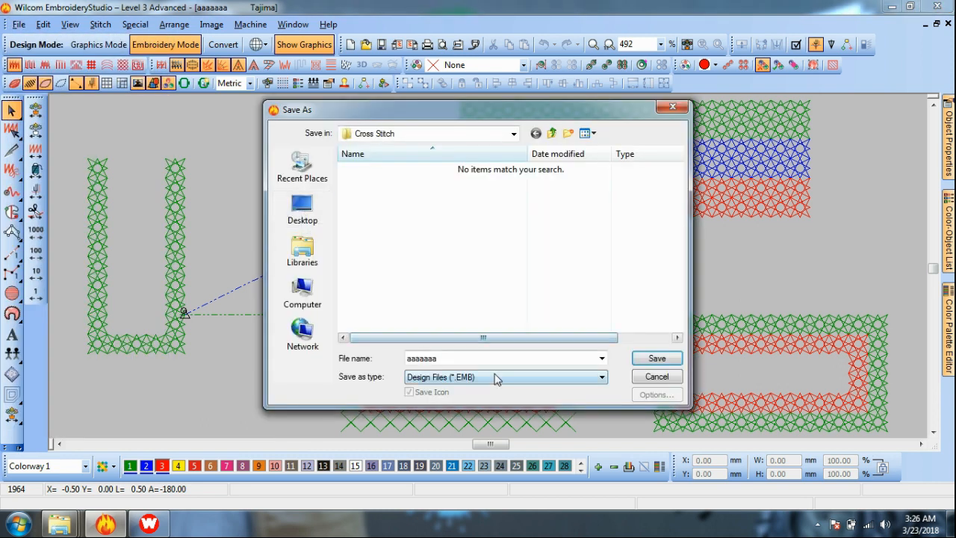
click(672, 377)
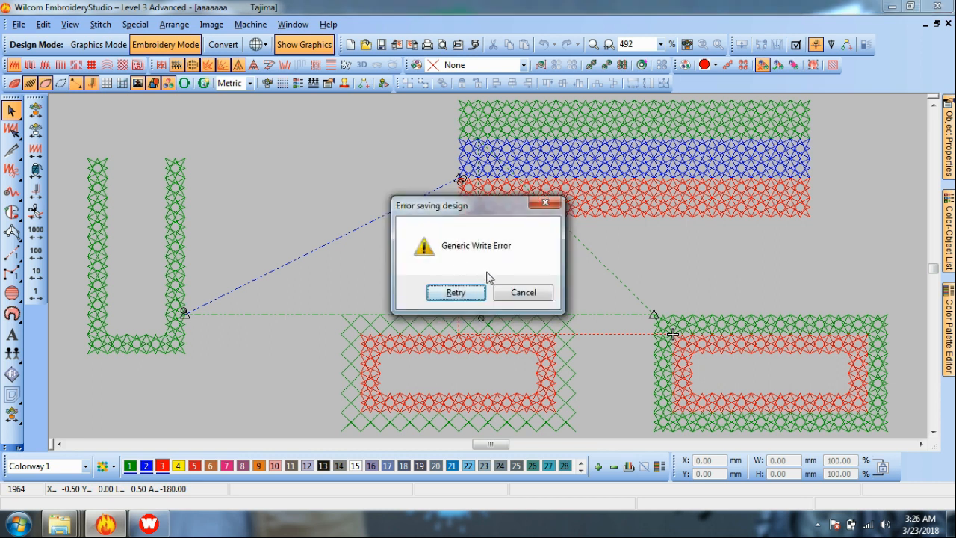
click(525, 295)
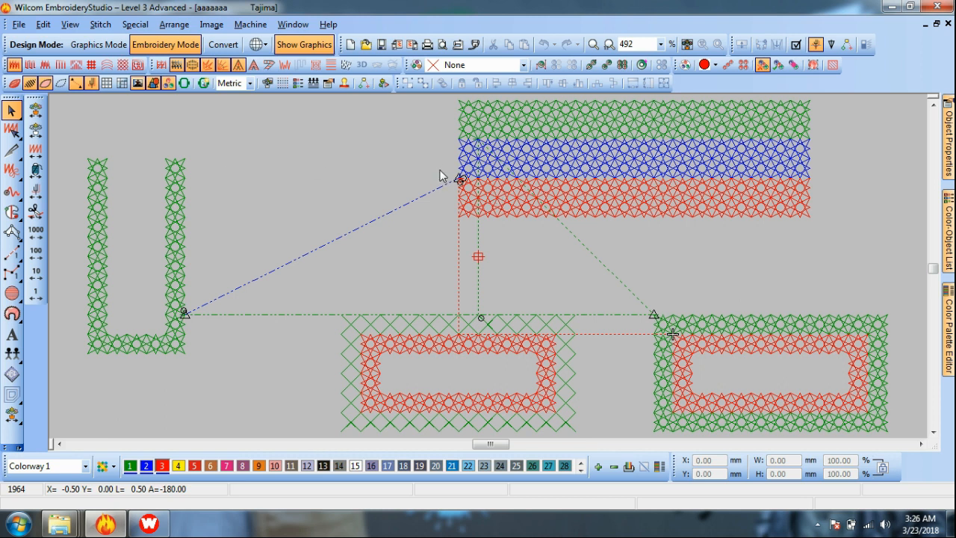
click(19, 24)
click(42, 101)
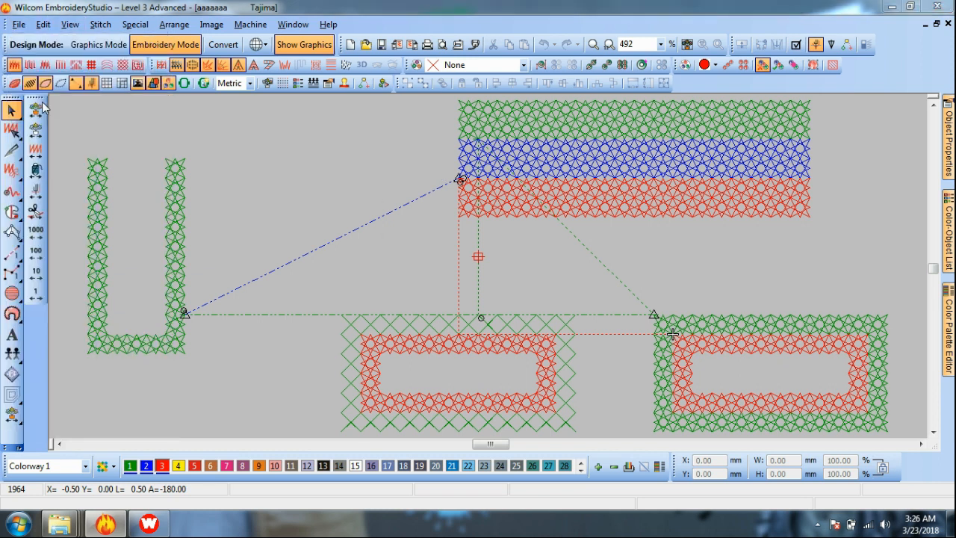
click(528, 294)
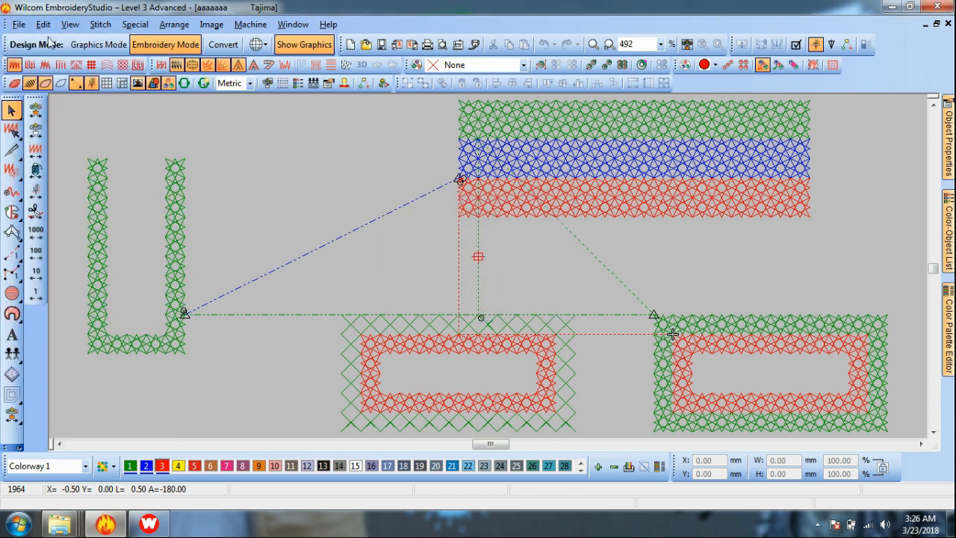
- Save the design as an EMB design file named bbbbbbbb in the Cross Stitch folder, and save it once more
click(19, 24)
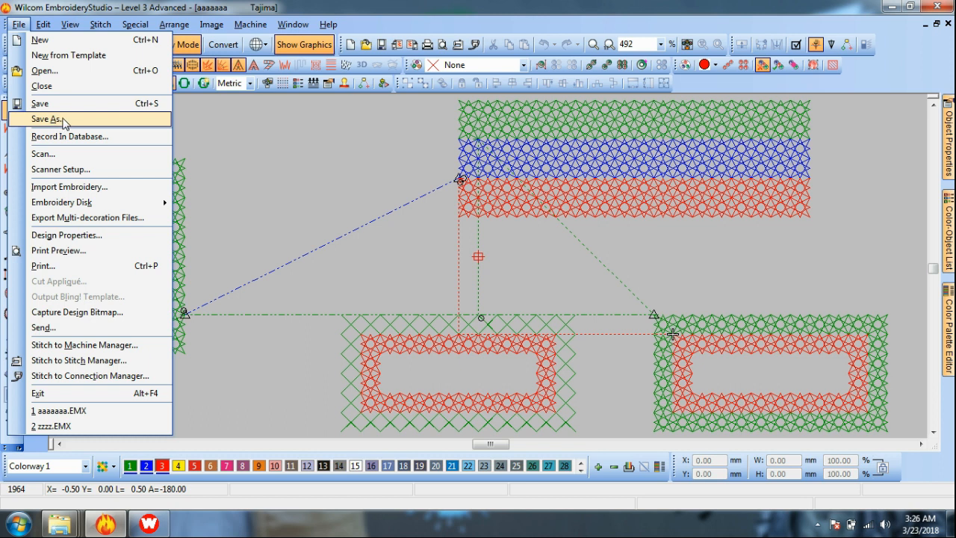
click(63, 120)
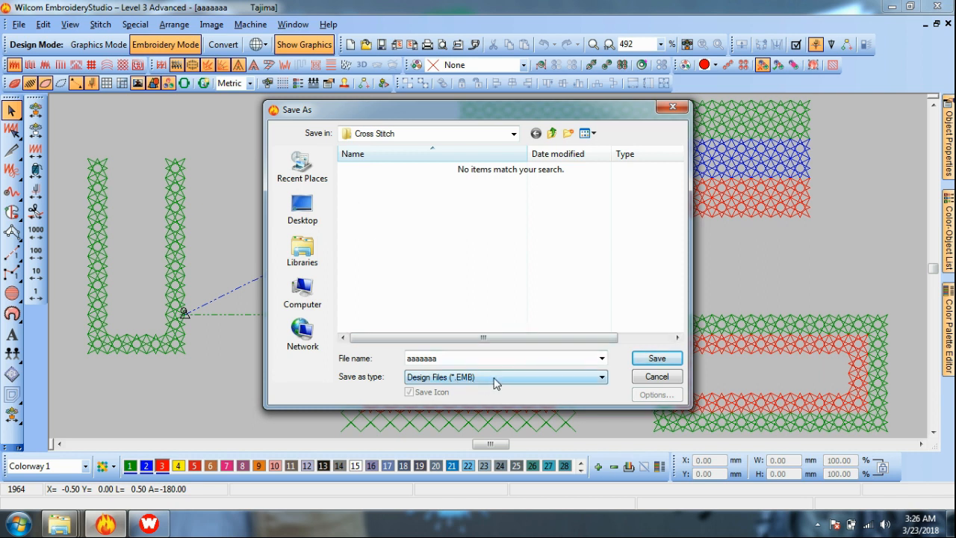
double_click(459, 357)
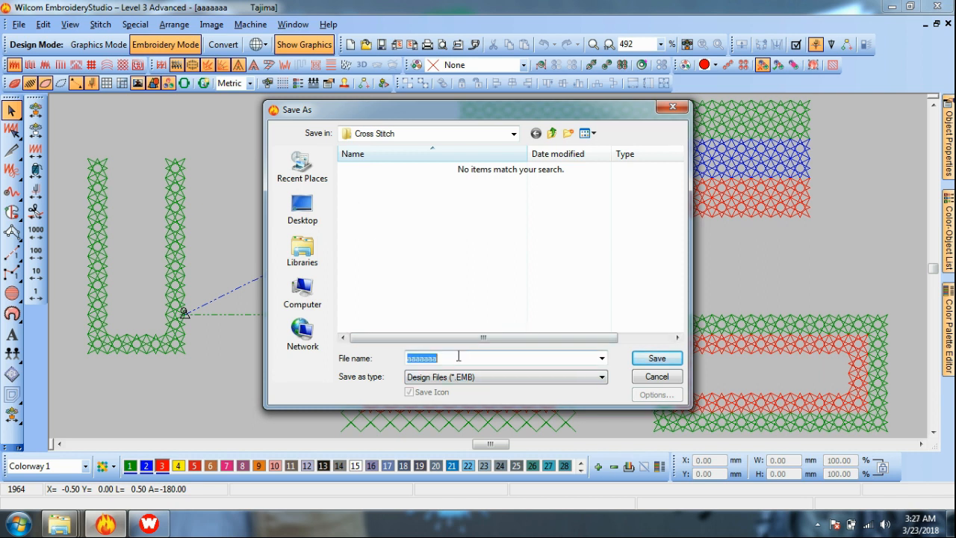
text(bbbbbbbb)
key(Return)
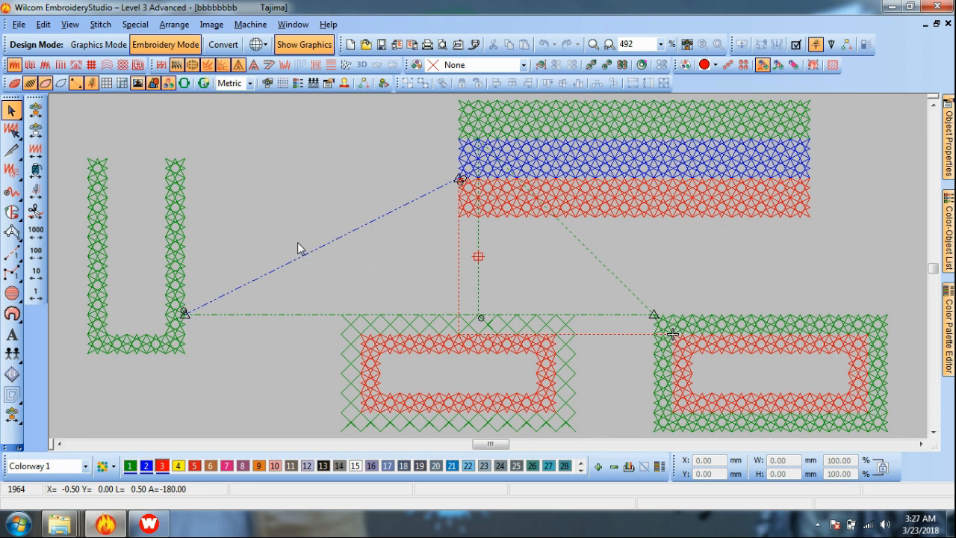
click(19, 25)
click(37, 102)
- Travel to the start of the design and step forward through the first stitches to stitch 10
click(36, 110)
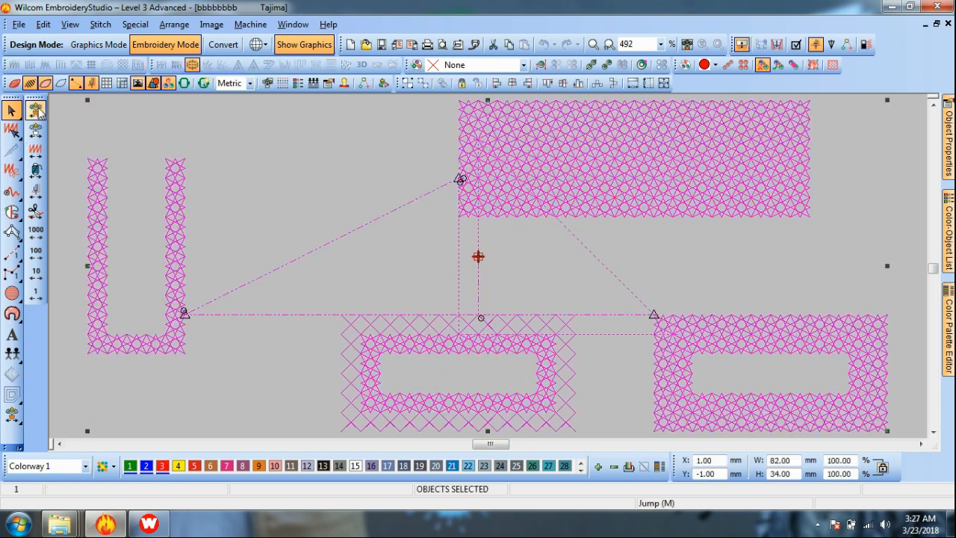
click(38, 112)
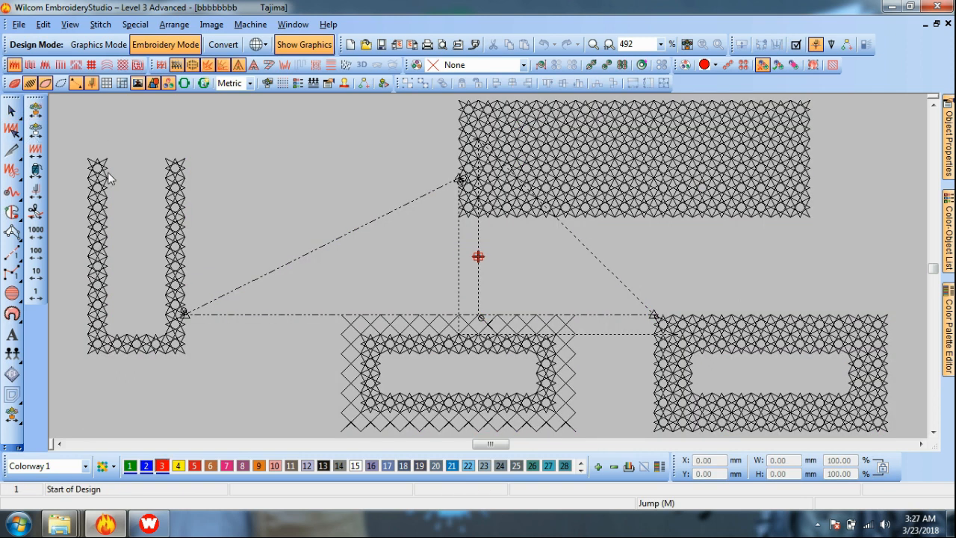
key(Right)
key(Right)
key(Right)
key(Right)
key(Right)
key(Right)
key(Right)
key(Right)
key(Right)
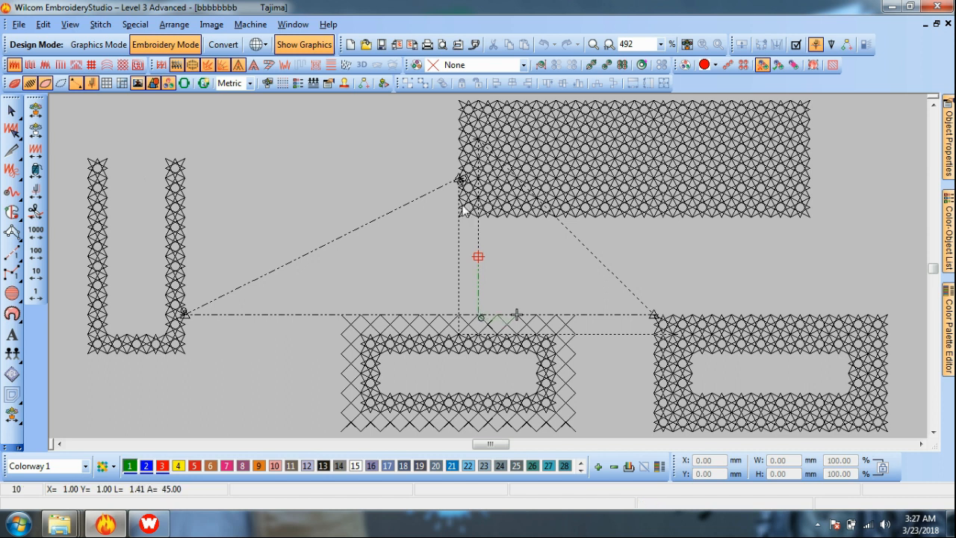
- Compare the realistic thread rendering with the plain stitch view while examining the green frame of the middle rectangle
key(t)
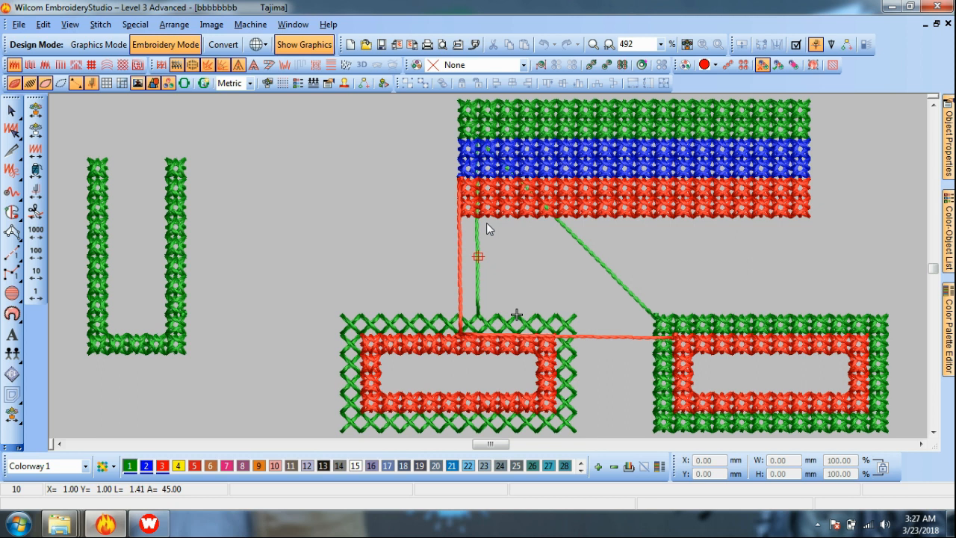
key(t)
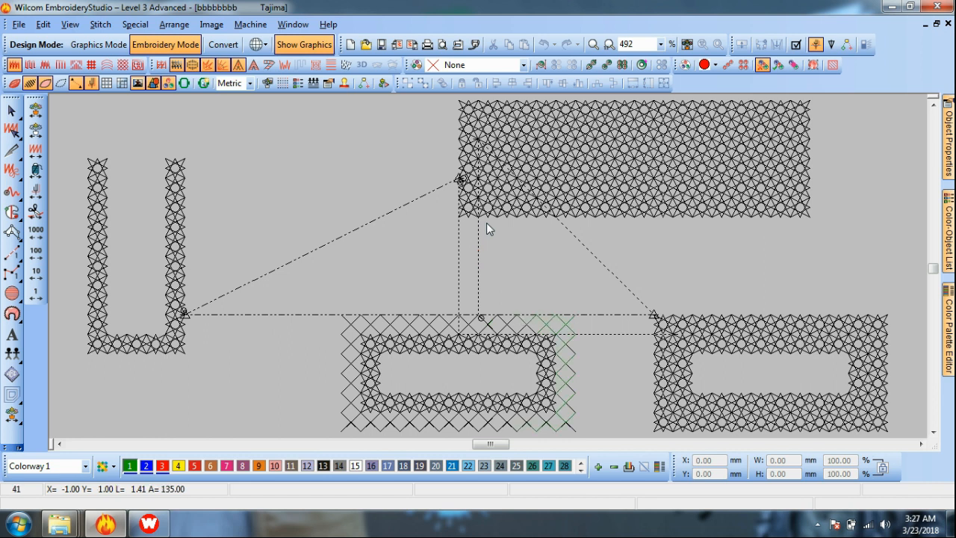
key(b)
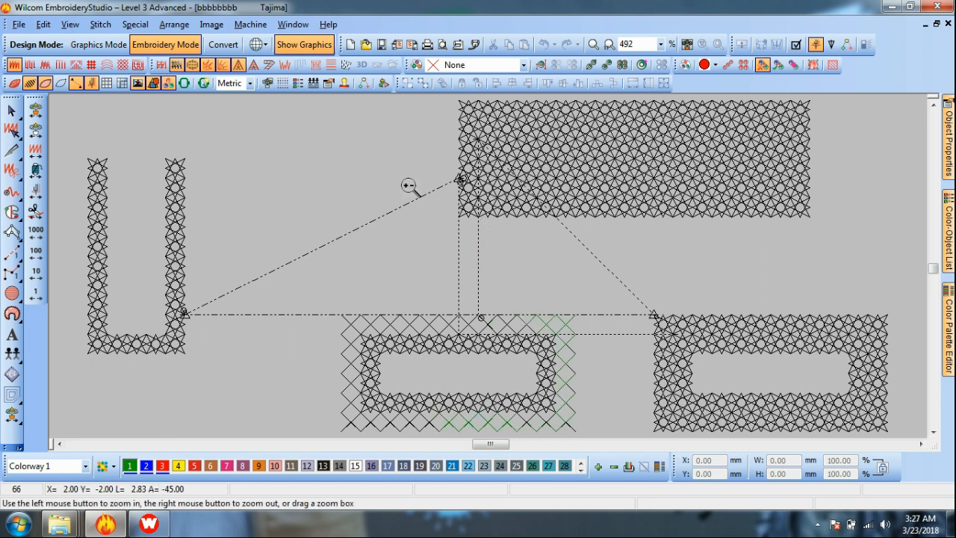
click(553, 390)
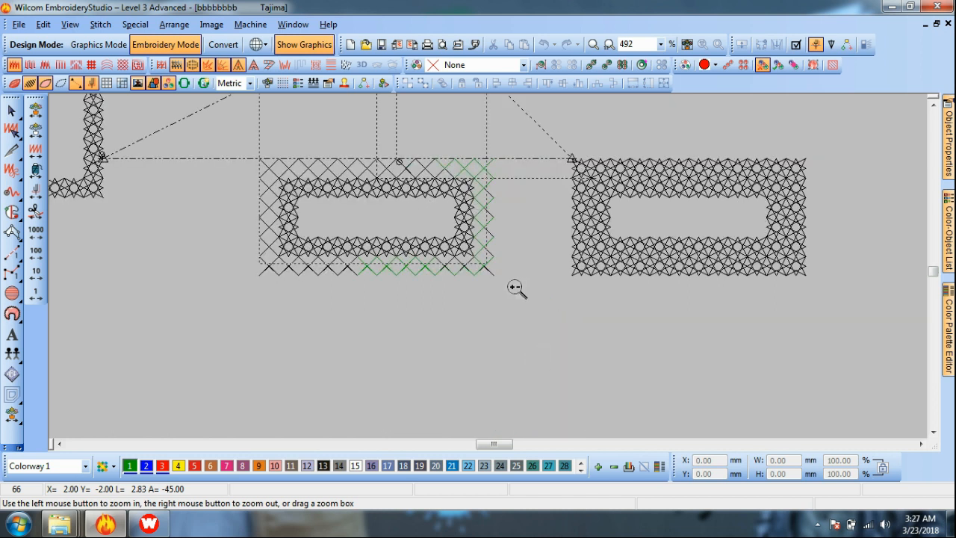
key(Escape)
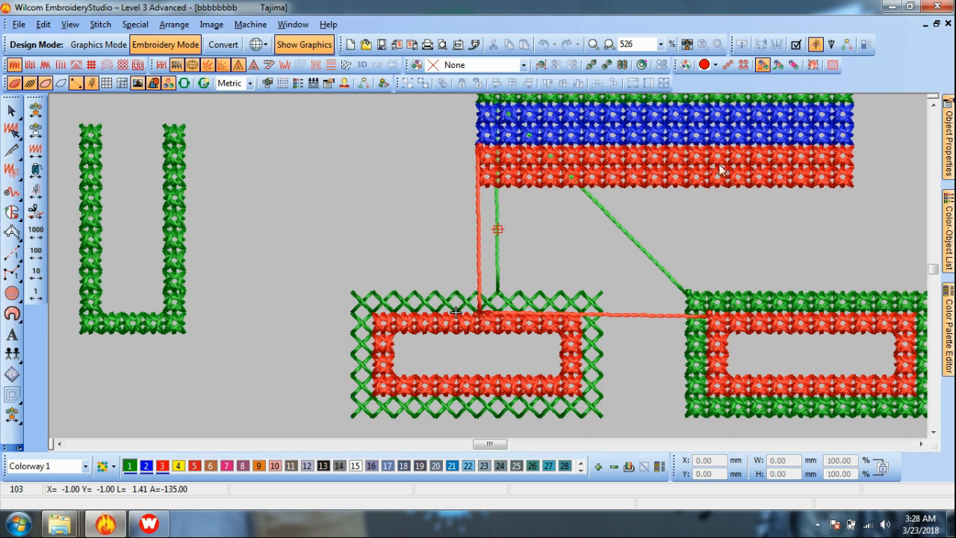
- Show plain stitches and travel through the middle rectangle's green frame to stitch 202, just before the connector to the striped block
click(933, 105)
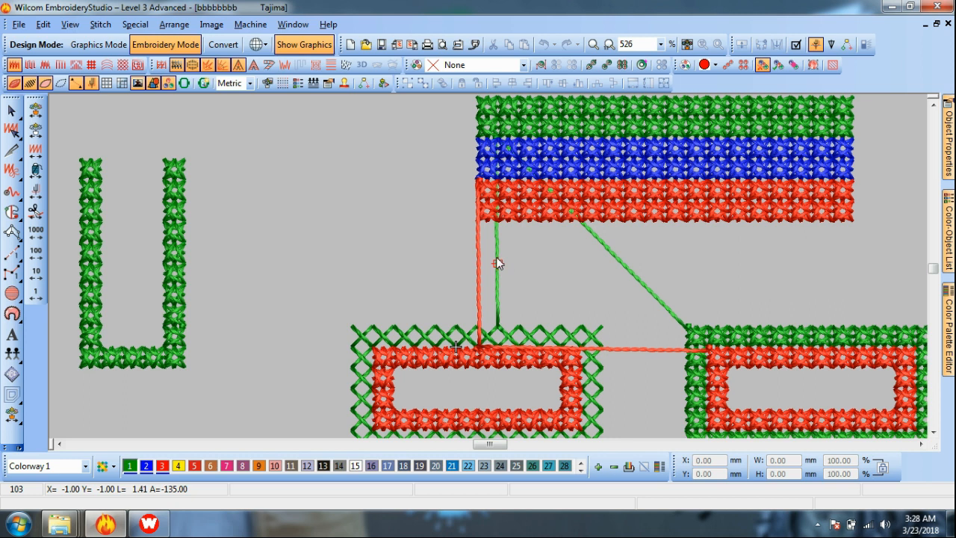
key(t)
key(Right)
key(Right)
key(Right)
key(Right)
key(Right)
key(Right)
key(Right)
key(Right)
key(Right)
key(Right)
key(Right)
key(Down)
key(Down)
key(Down)
key(Down)
key(Down)
key(Down)
key(Down)
key(Right)
key(Right)
key(Right)
key(Right)
key(Right)
key(Right)
key(Right)
key(Right)
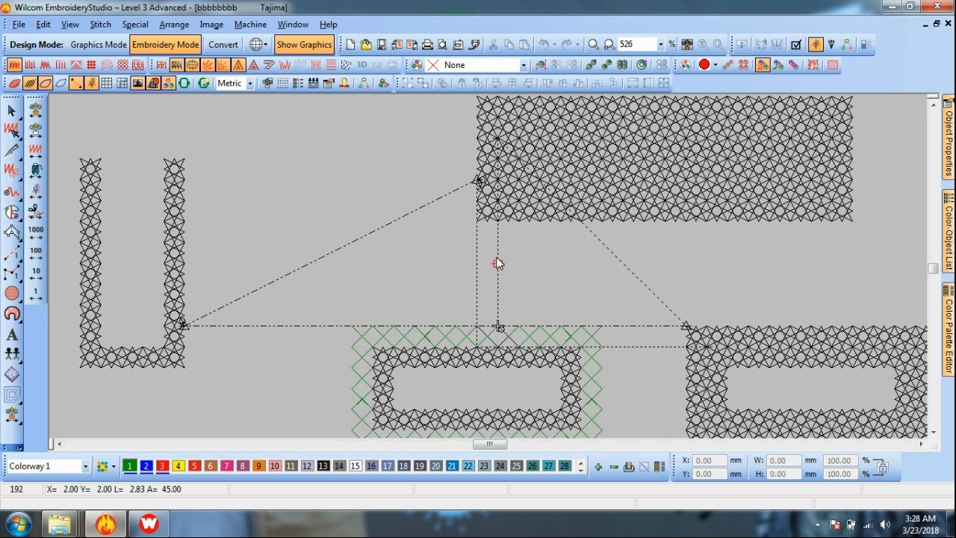
key(Right)
key(Right)
key(Right)
key(Right)
key(Right)
key(Right)
key(Right)
key(Right)
key(Right)
key(Right)
key(Right)
key(Left)
key(Right)
key(Left)
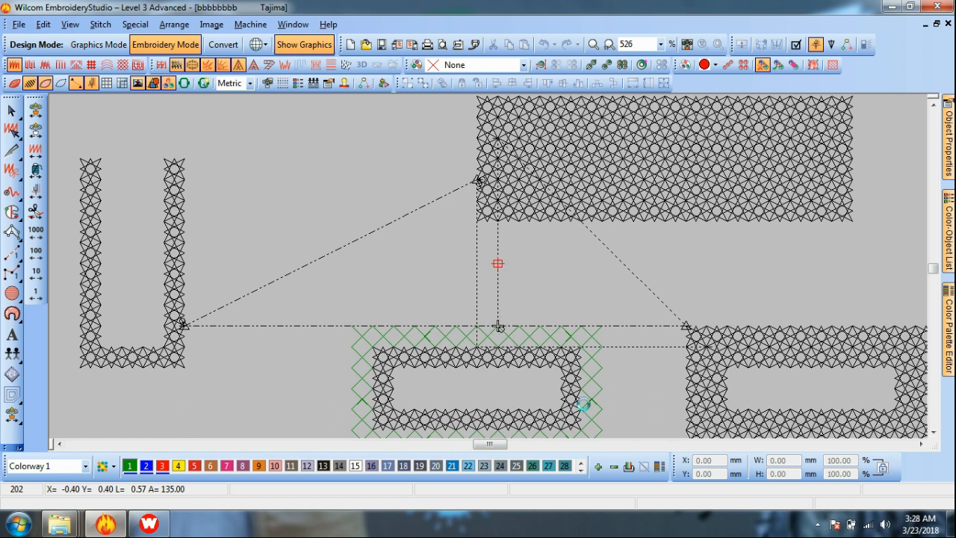
- Examine the green connector above the middle frame in thread and stitch views, stepping over the jump and back to stitch 202
key(t)
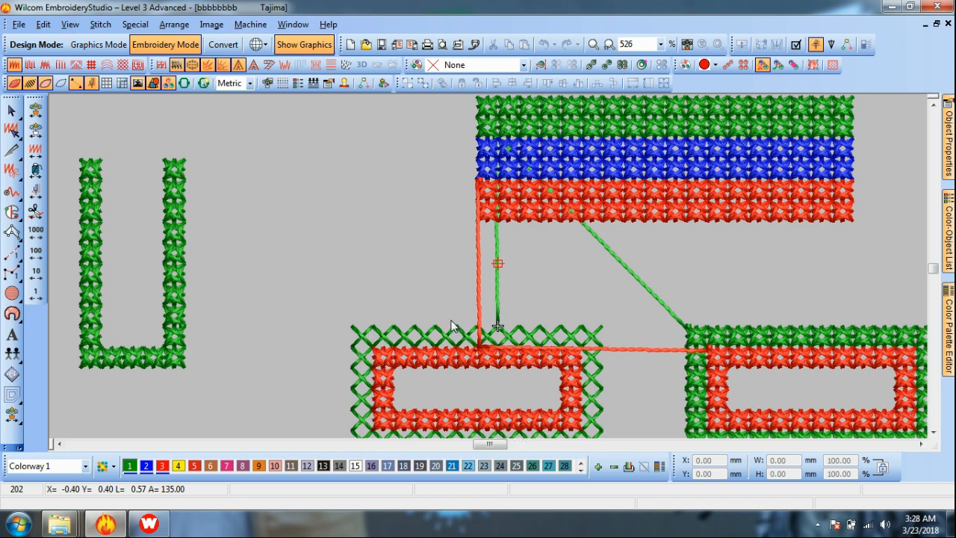
key(t)
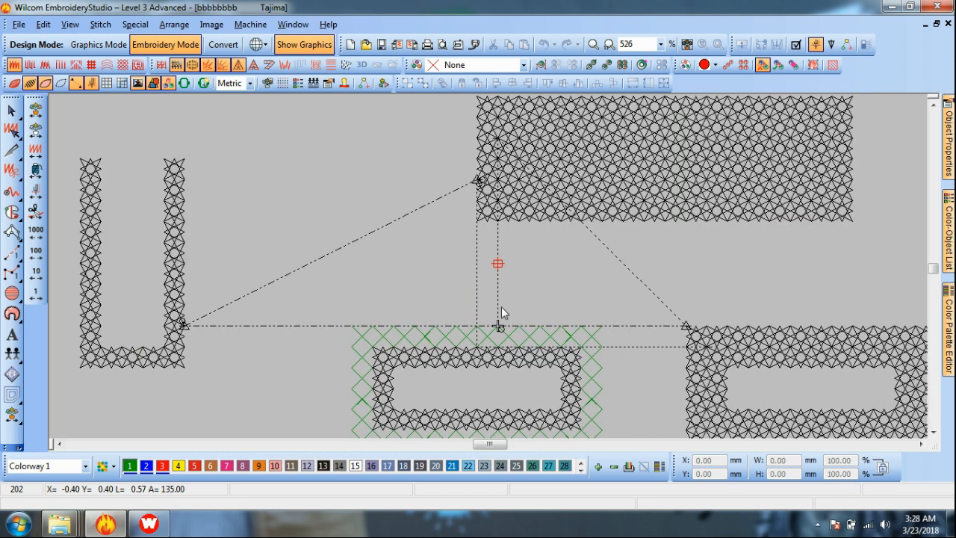
key(t)
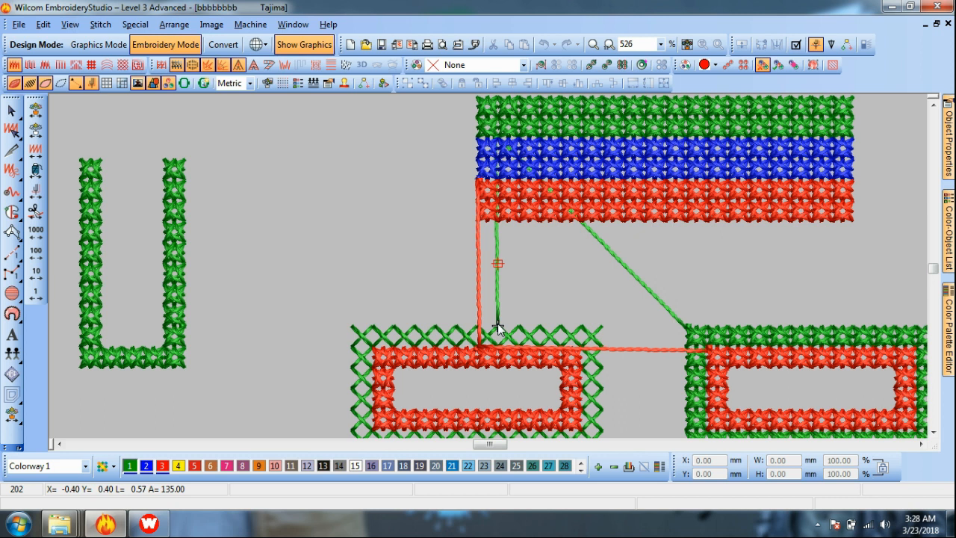
key(t)
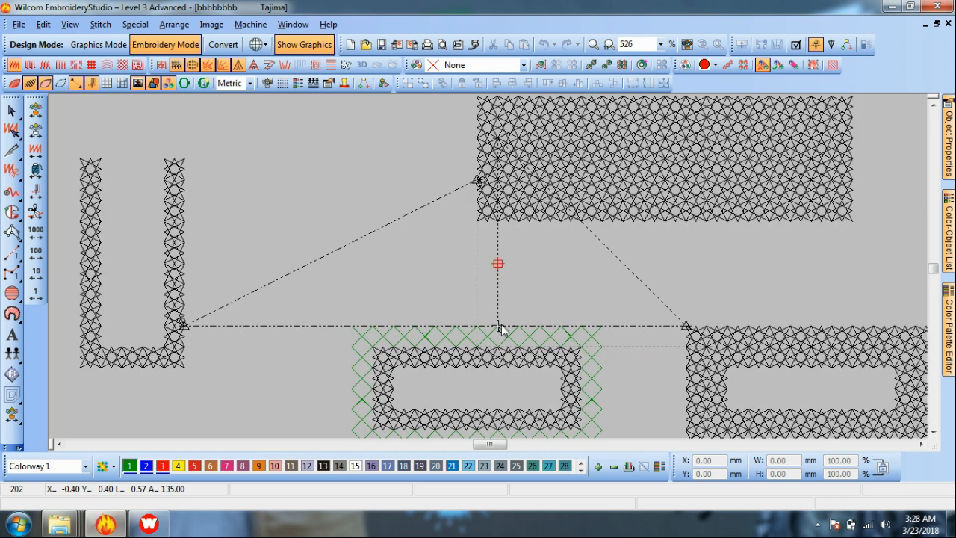
key(Right)
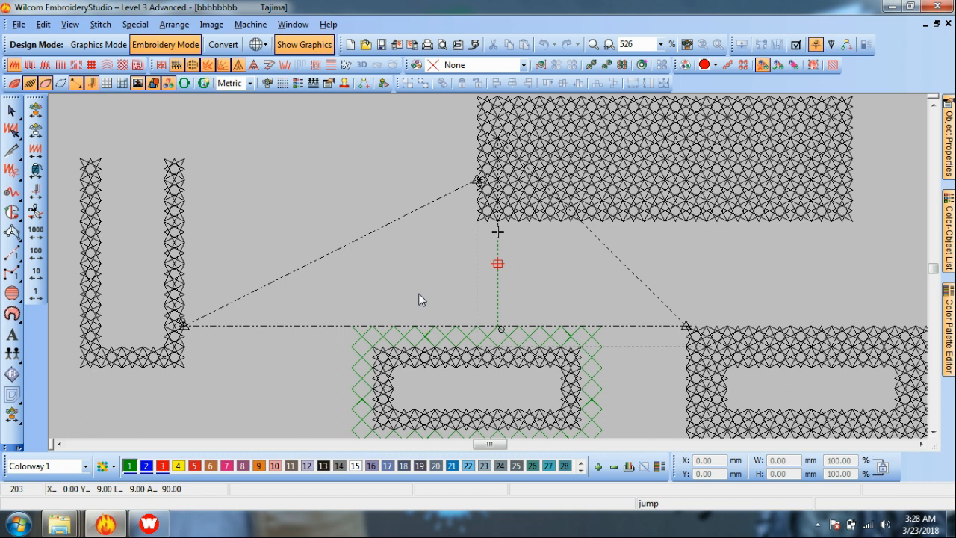
key(Left)
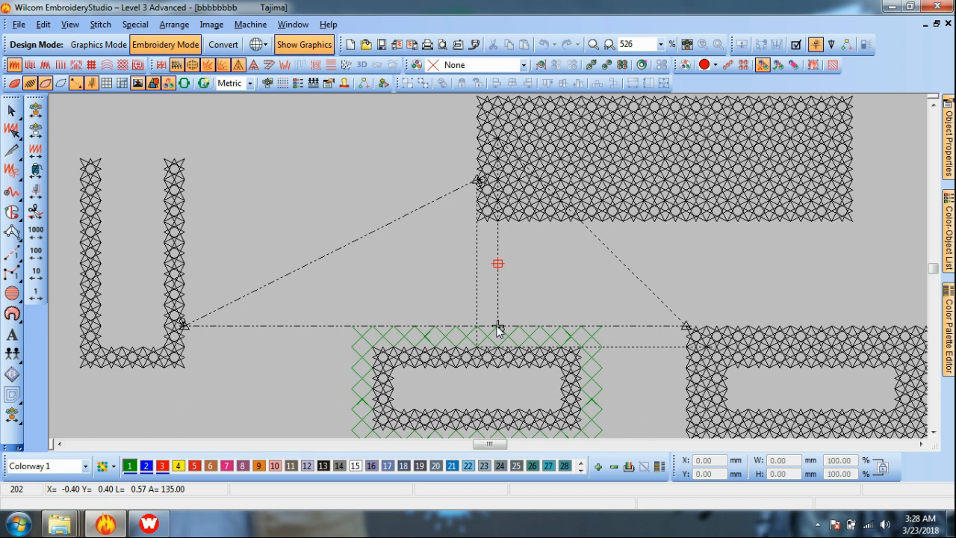
- Try splitting the green object at stitch 202, just before the connector to the striped block
click(42, 24)
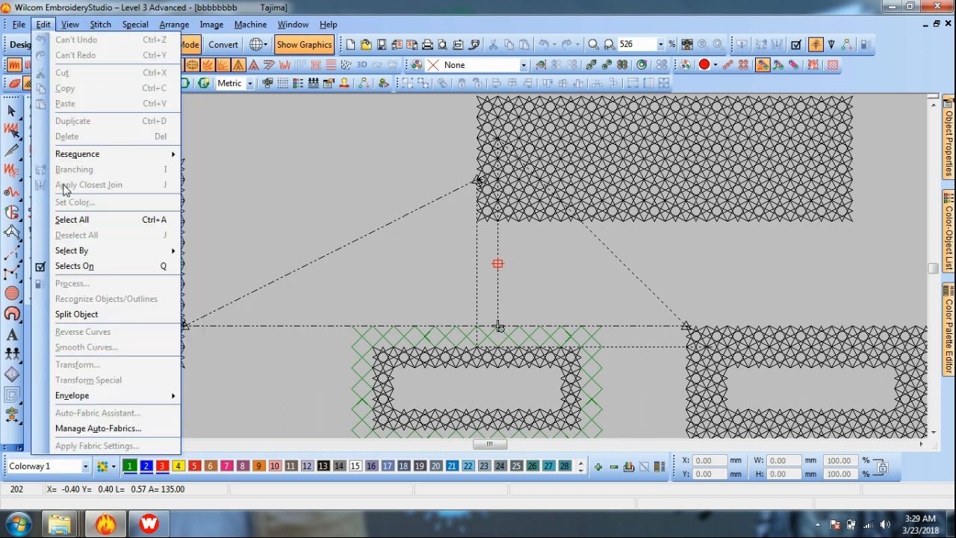
click(103, 320)
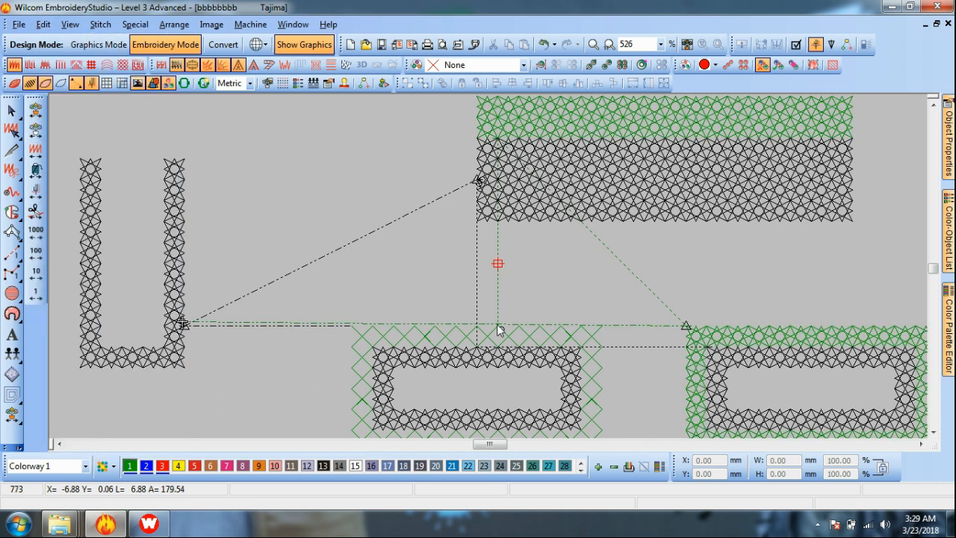
key(ctrl+z)
key(t)
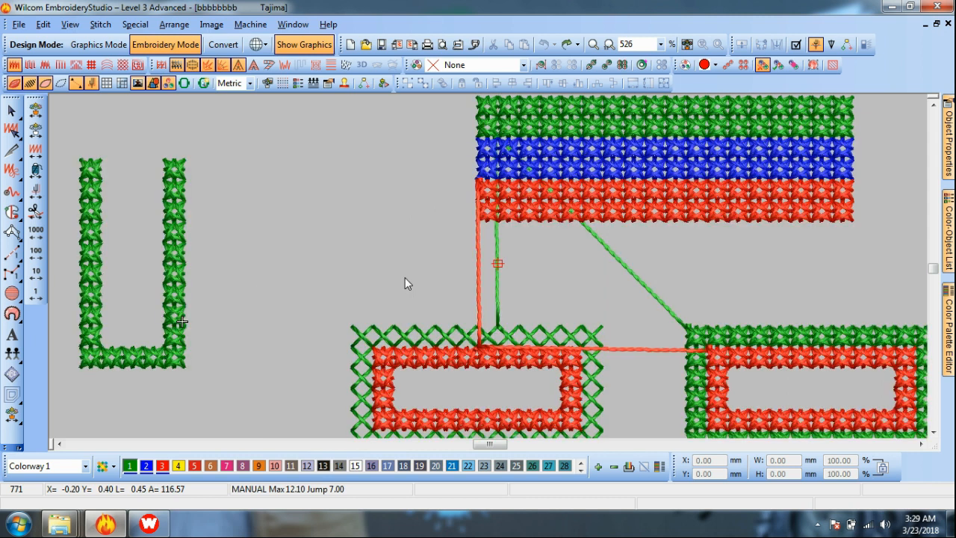
- Move the green, blue and red objects apart to show which parts belong to each color
key(shift+z)
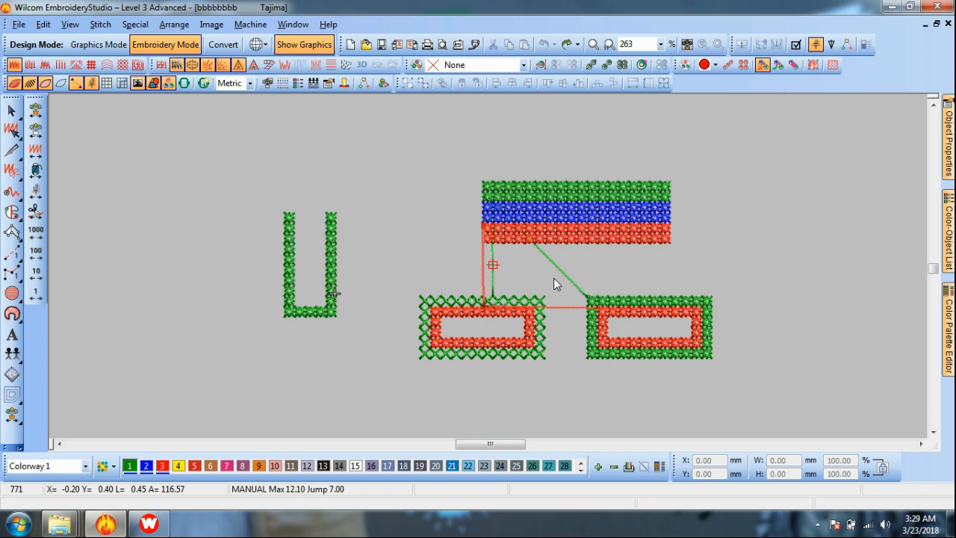
click(522, 189)
drag(522, 195, 708, 163)
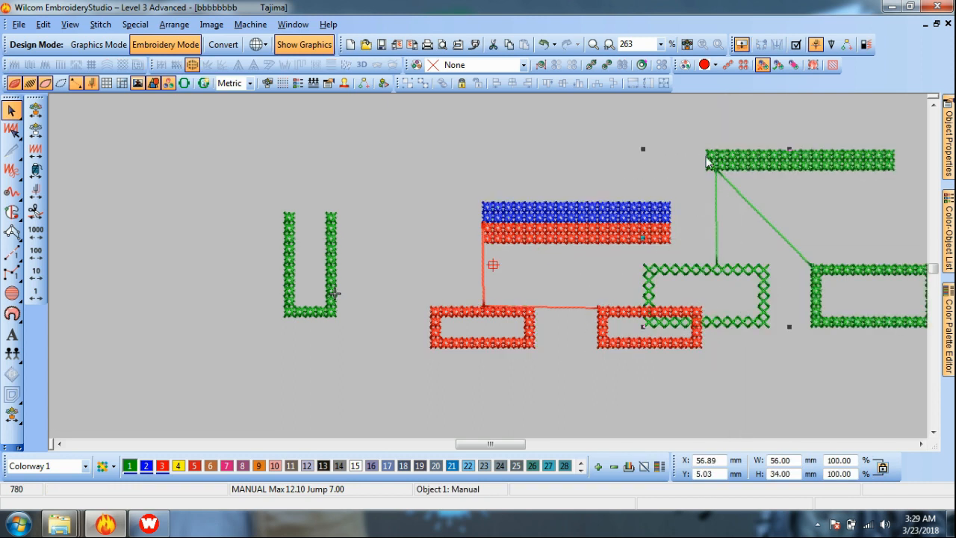
click(553, 138)
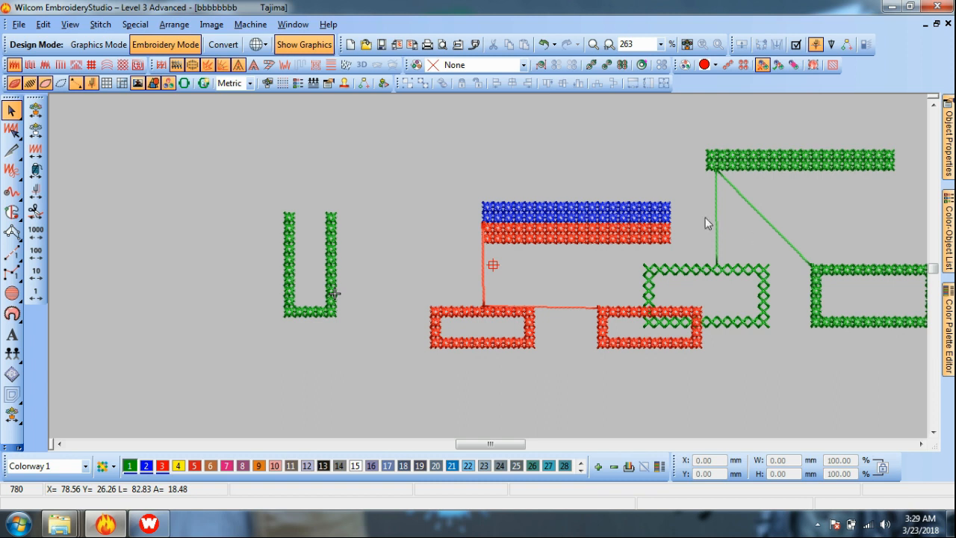
drag(547, 214, 444, 153)
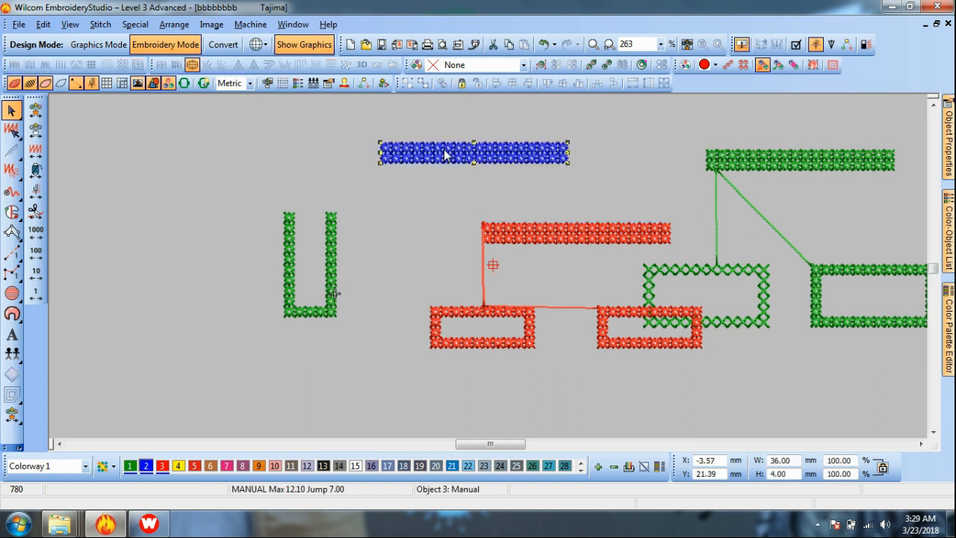
click(442, 208)
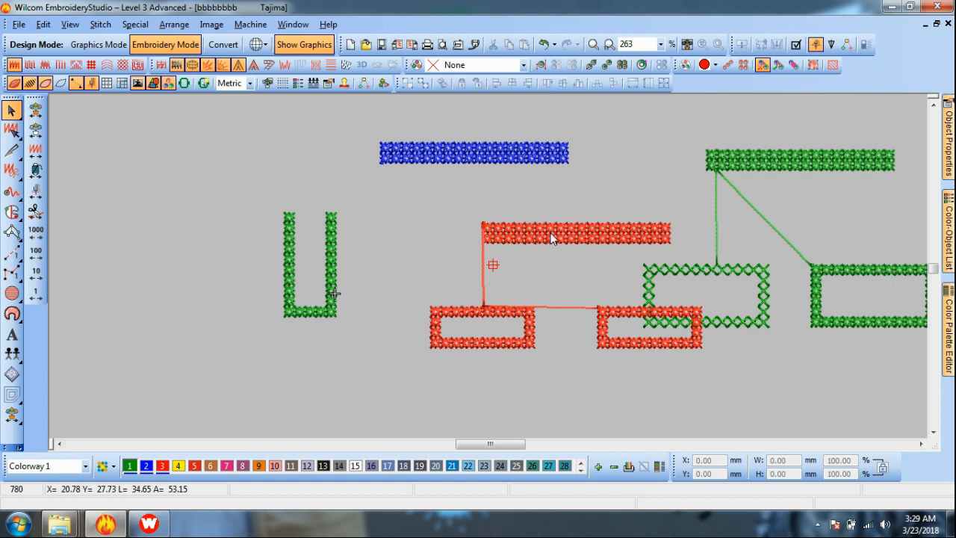
drag(458, 314, 366, 339)
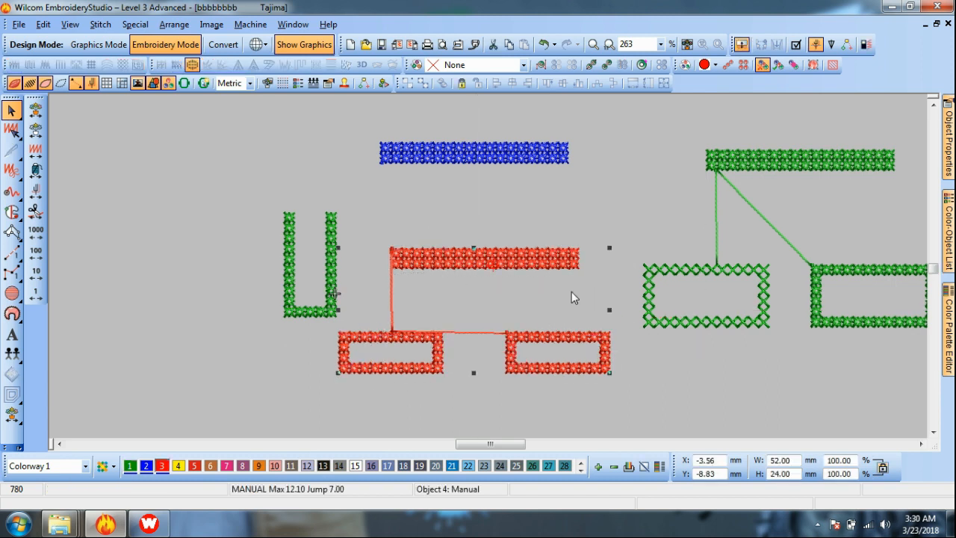
- Undo the moves of the green, blue and red objects and deselect everything
key(ctrl+z)
key(ctrl+z)
key(ctrl+z)
key(ctrl+z)
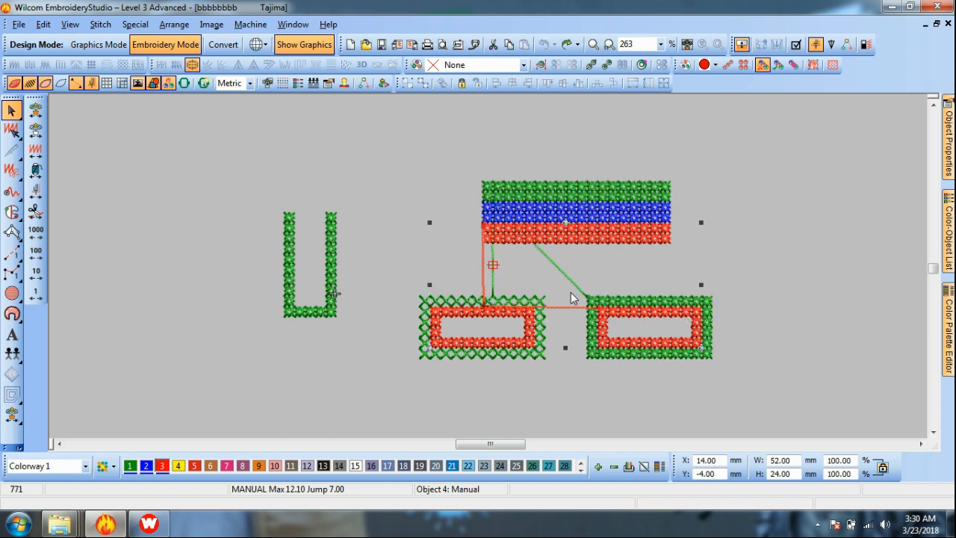
click(393, 151)
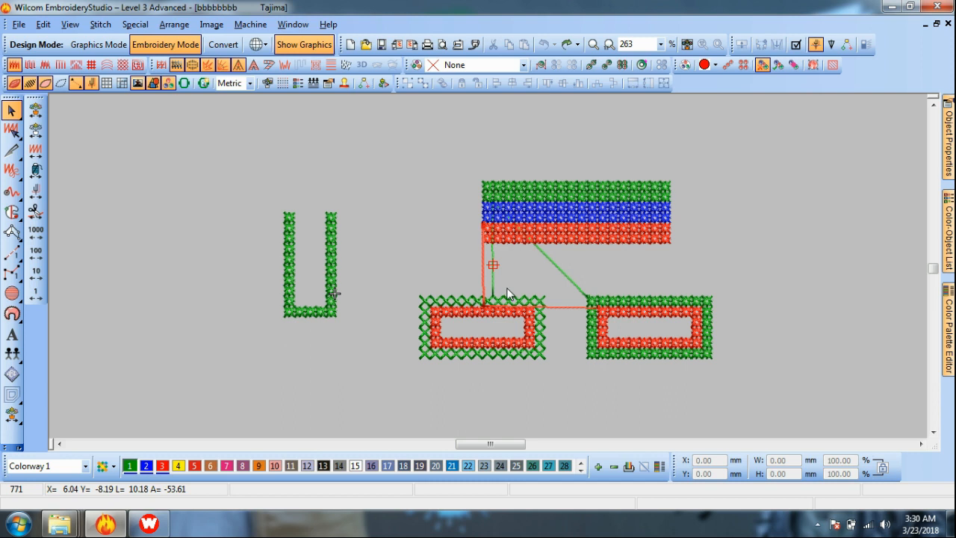
- Travel to stitch 202 at the end of the middle rectangle's green frame, split the object there, and clear the selection
key(b)
drag(451, 192, 544, 355)
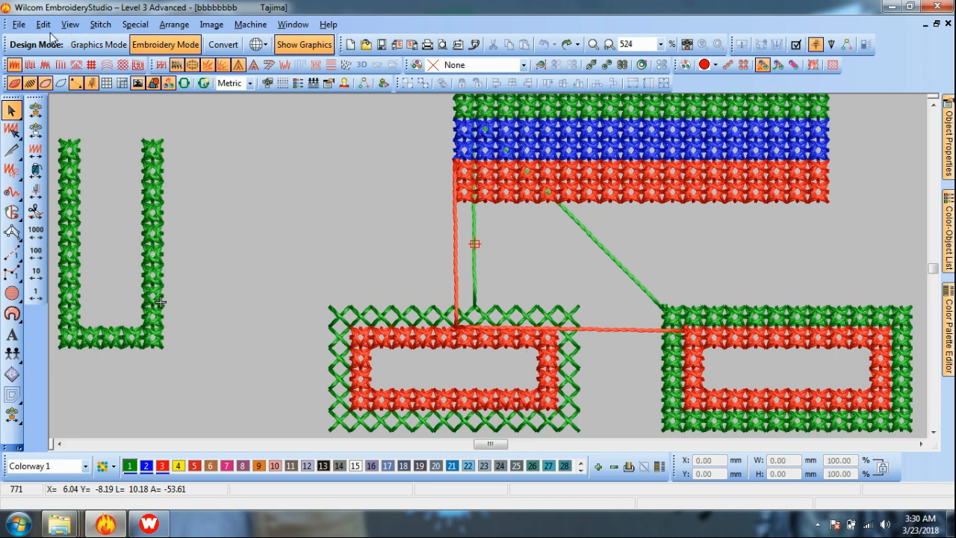
key(t)
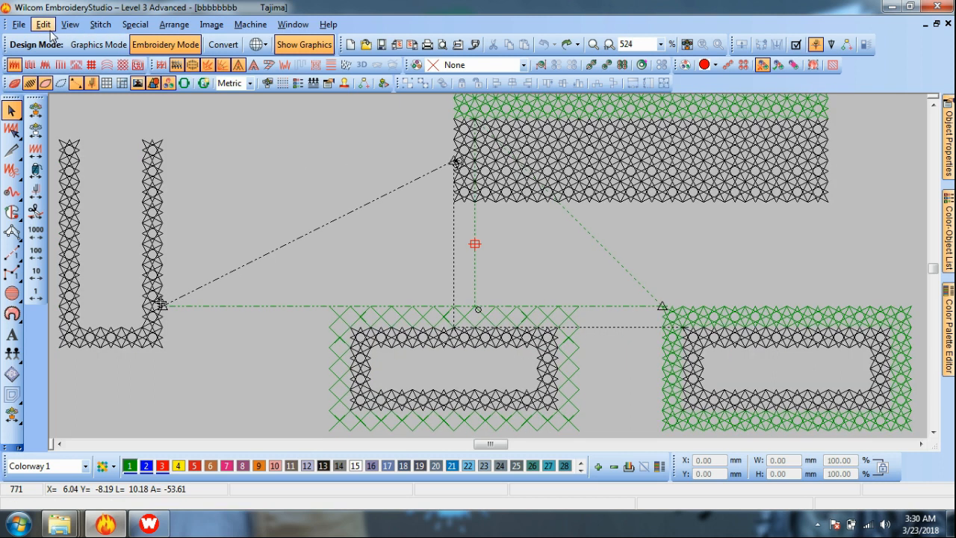
click(41, 111)
key(Right)
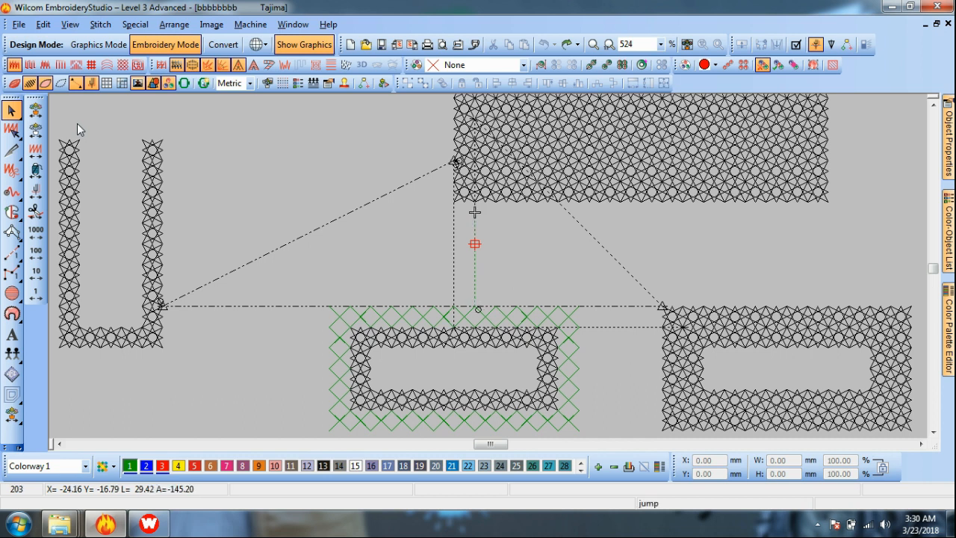
key(Left)
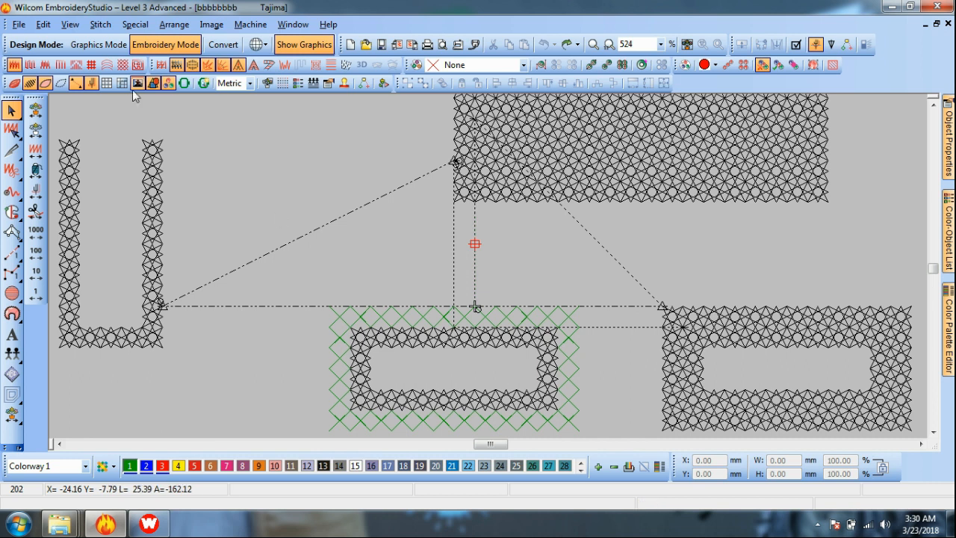
click(42, 24)
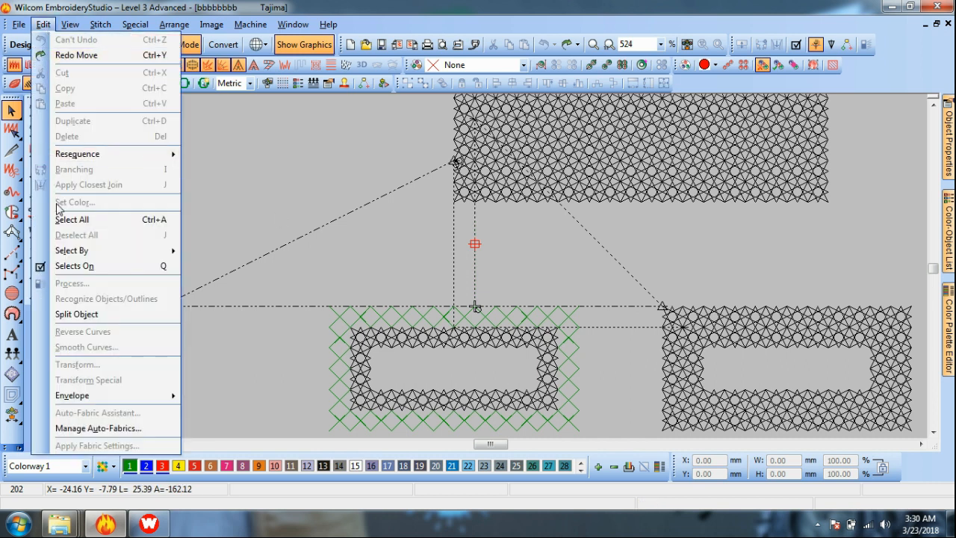
click(82, 315)
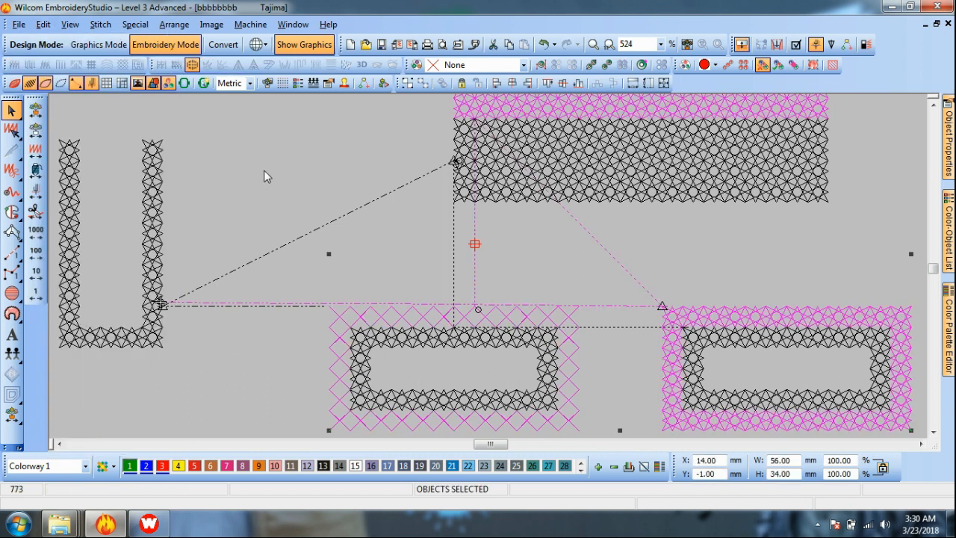
click(389, 258)
- Try moving the separated green frame away from the middle rectangle in the realistic thread view, and undo the move
key(t)
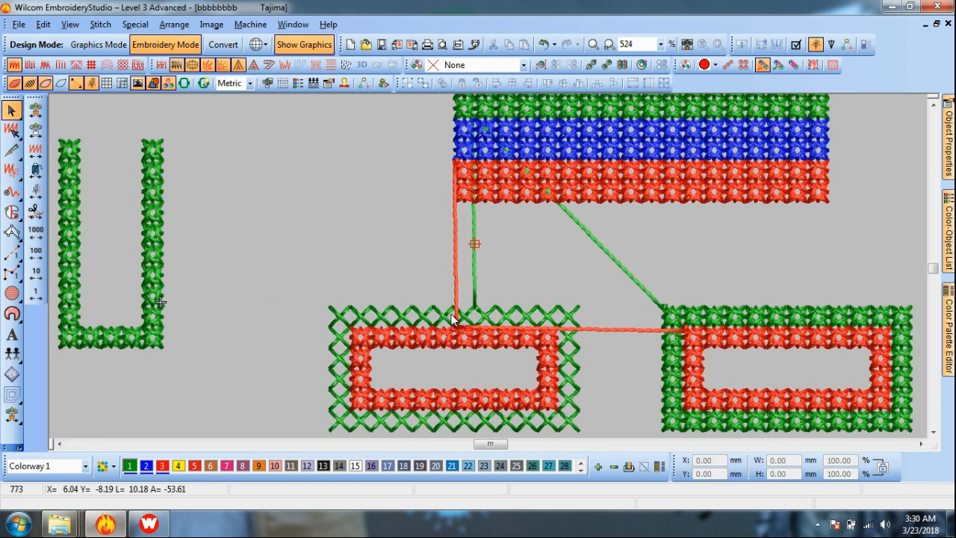
click(390, 315)
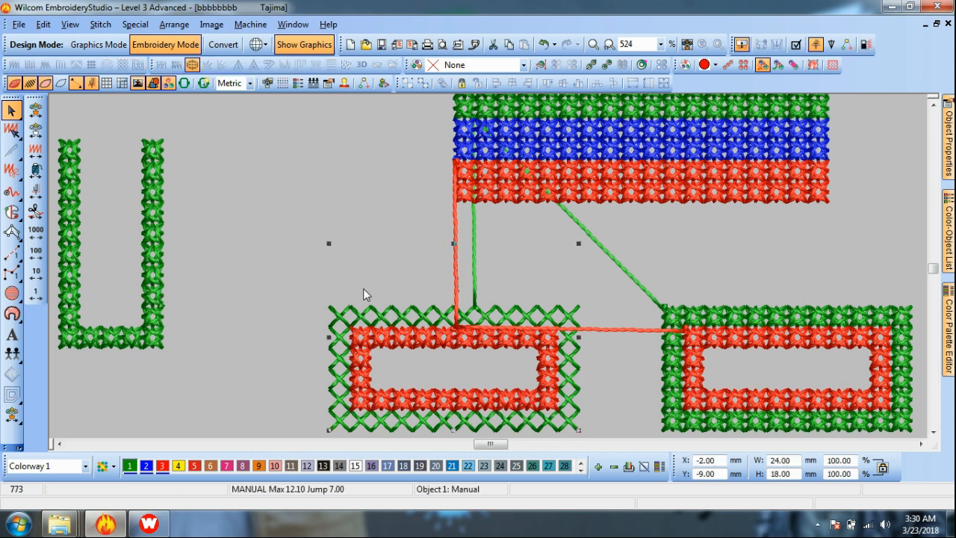
drag(390, 316, 200, 173)
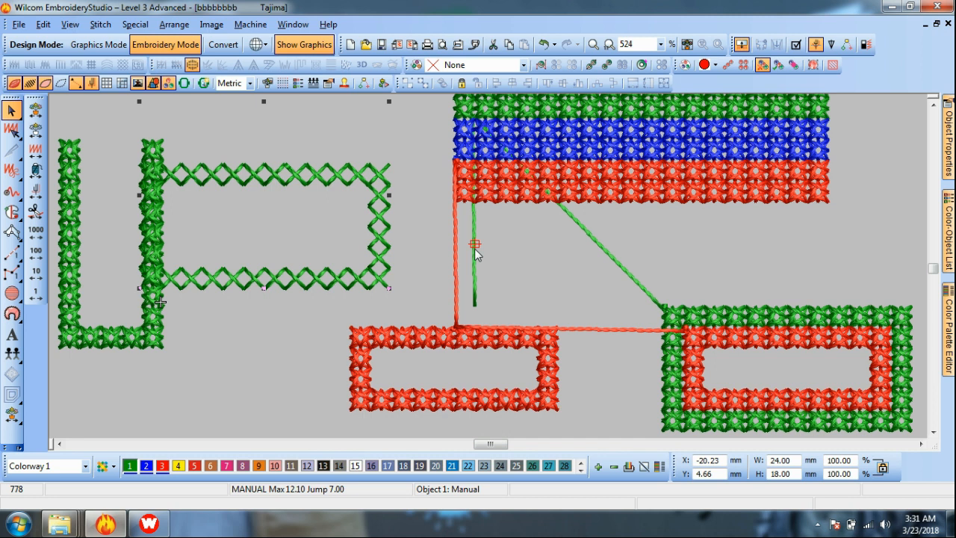
key(ctrl+z)
- Show plain stitches and travel from the start of the design in 100-stitch increments to the connector at stitch 204
key(t)
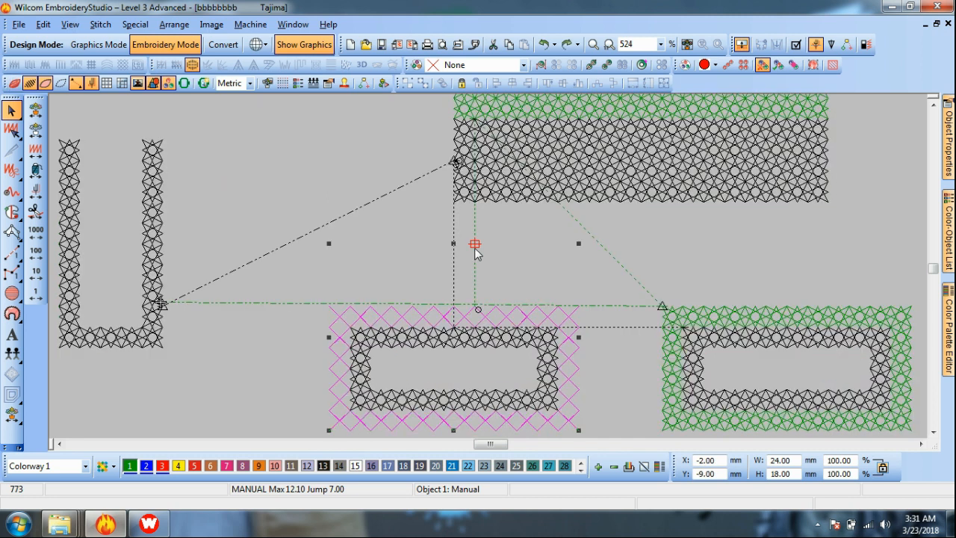
click(35, 110)
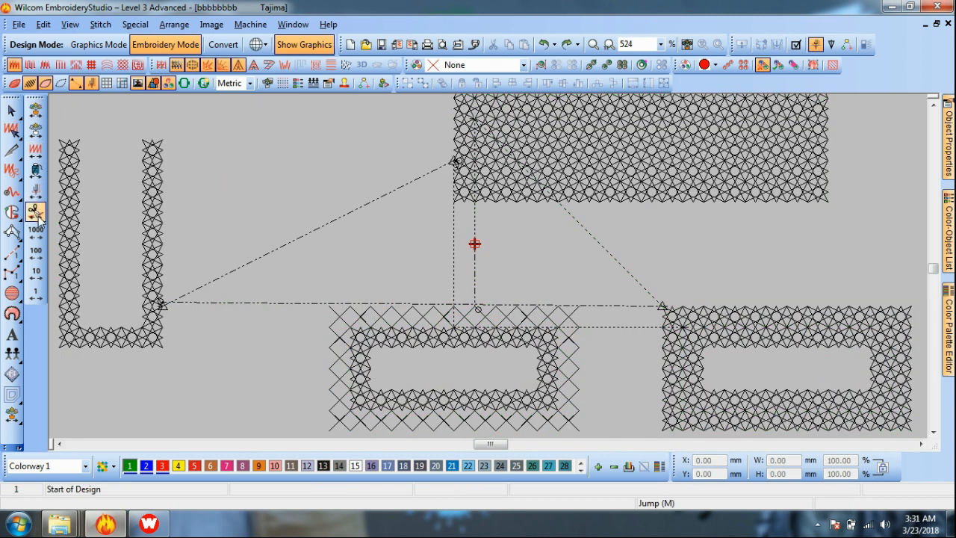
click(36, 252)
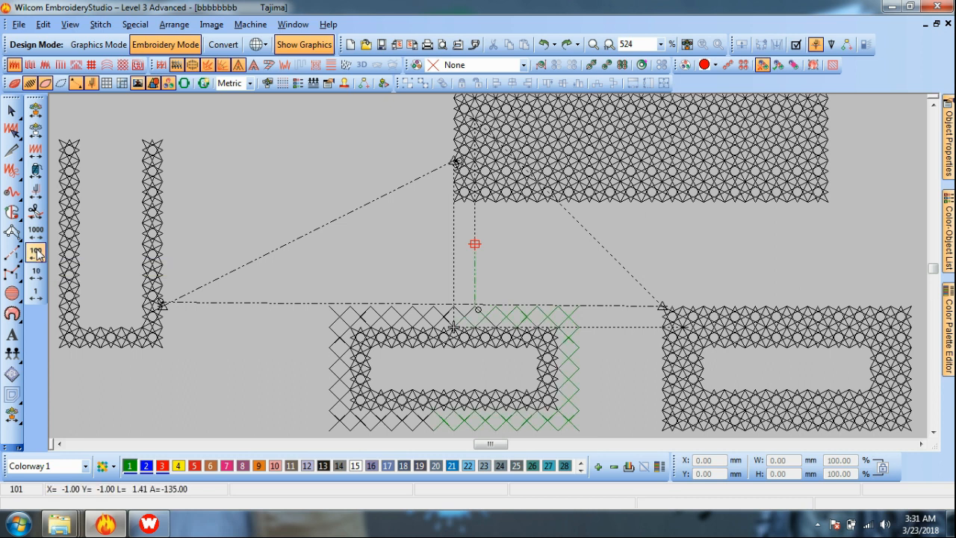
click(36, 253)
click(36, 253)
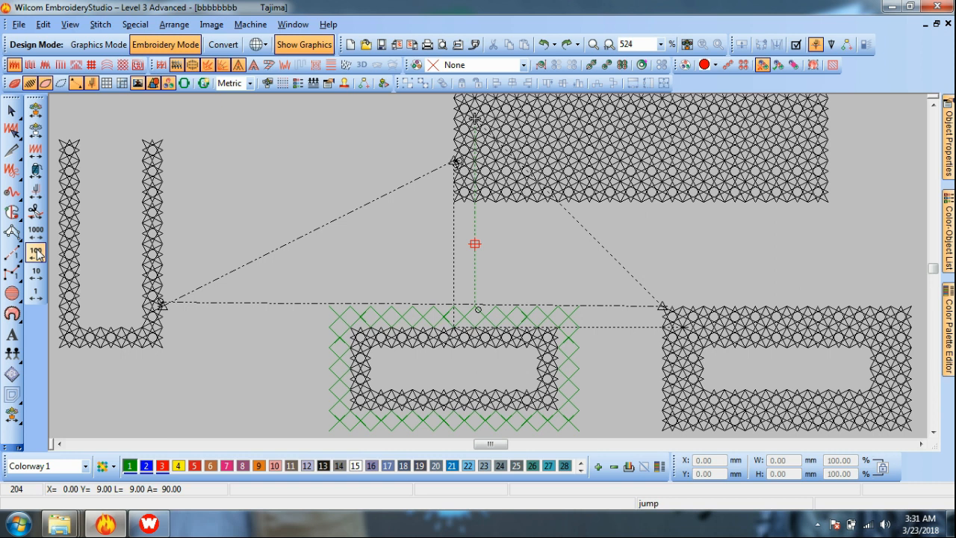
- Compare the green connector below the striped block in thread and stitch views, and step back to stitch 203
key(shift+z)
key(b)
drag(459, 175, 532, 297)
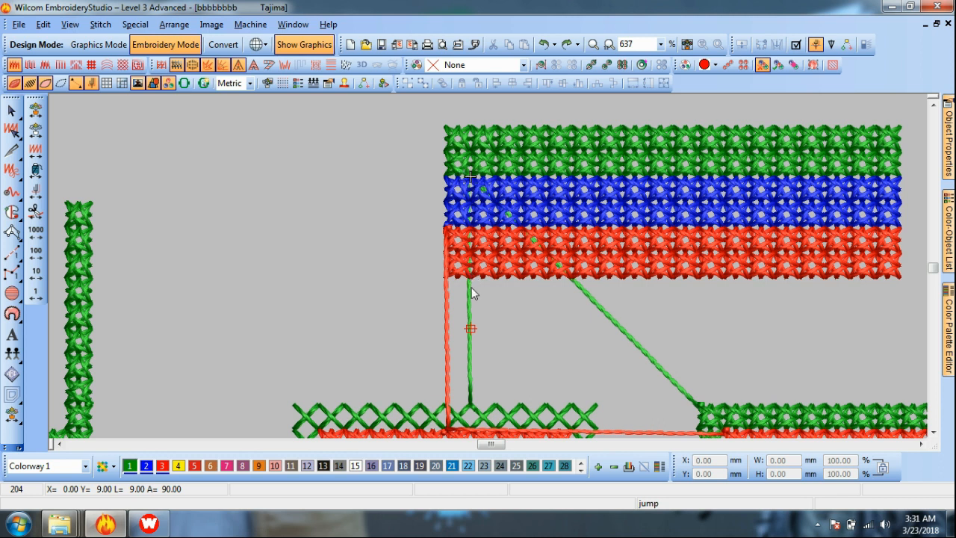
key(t)
key(Left)
key(Left)
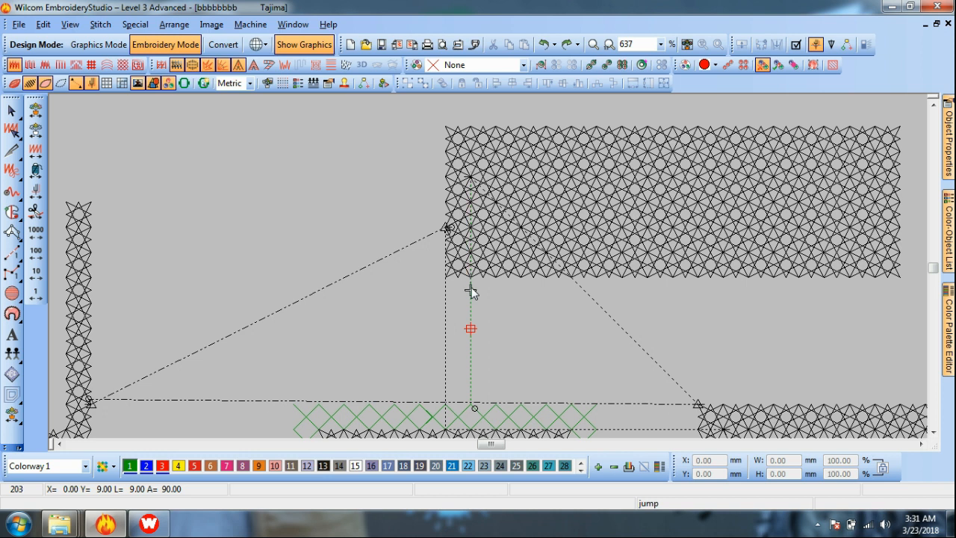
- Step forward through the first green cross stitches of the striped block to stitch 214
key(Right)
key(Right)
key(Right)
key(Right)
key(Right)
key(Right)
key(Right)
key(Right)
key(Right)
key(Right)
key(Right)
key(Right)
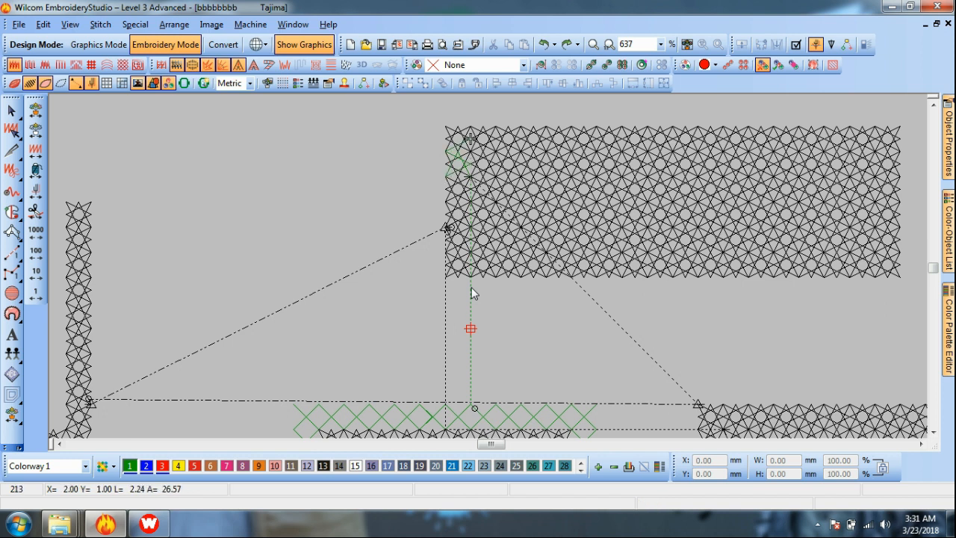
key(b)
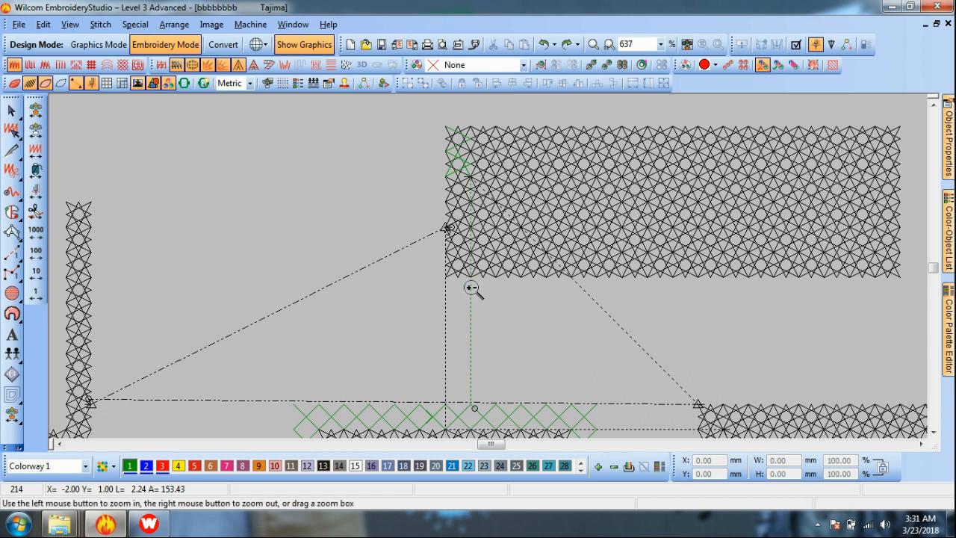
- Examine the striped block's lower-left area up close while stepping back through its first stitches to stitch 203
drag(418, 127, 528, 275)
key(Left)
key(Left)
key(Left)
key(Left)
key(Left)
key(Left)
key(Left)
key(Left)
key(Left)
key(Left)
key(Left)
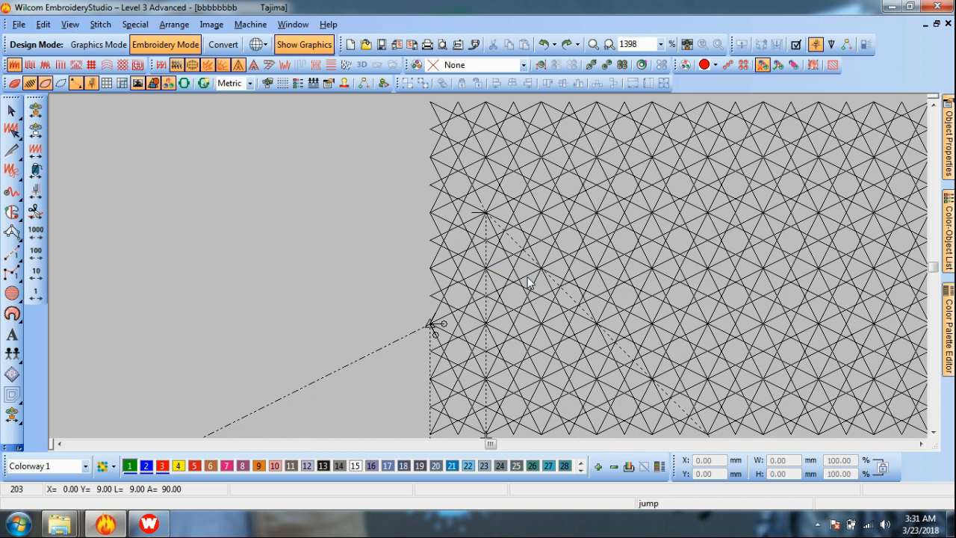
click(933, 432)
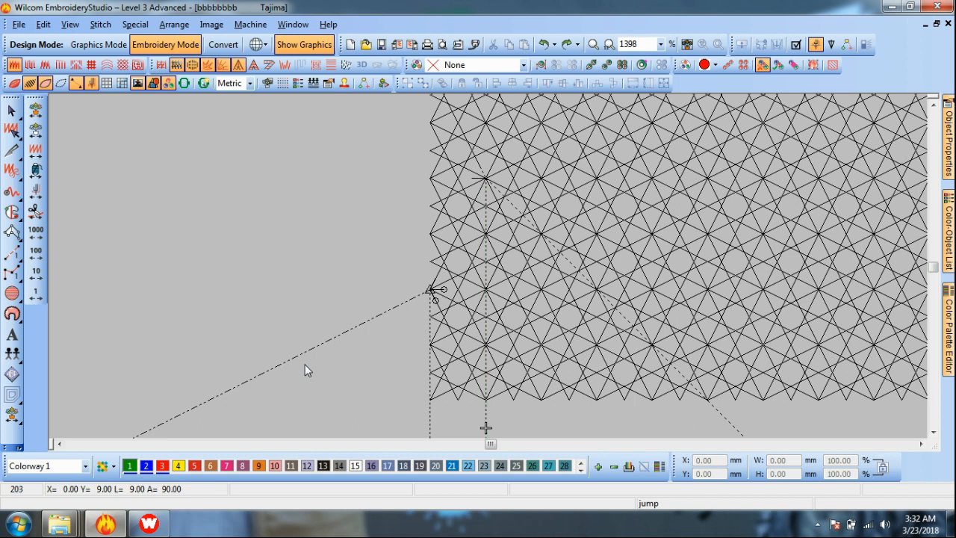
- Step back and forth over the green connector's jumps between stitches 202 and 205
key(Right)
key(shift+z)
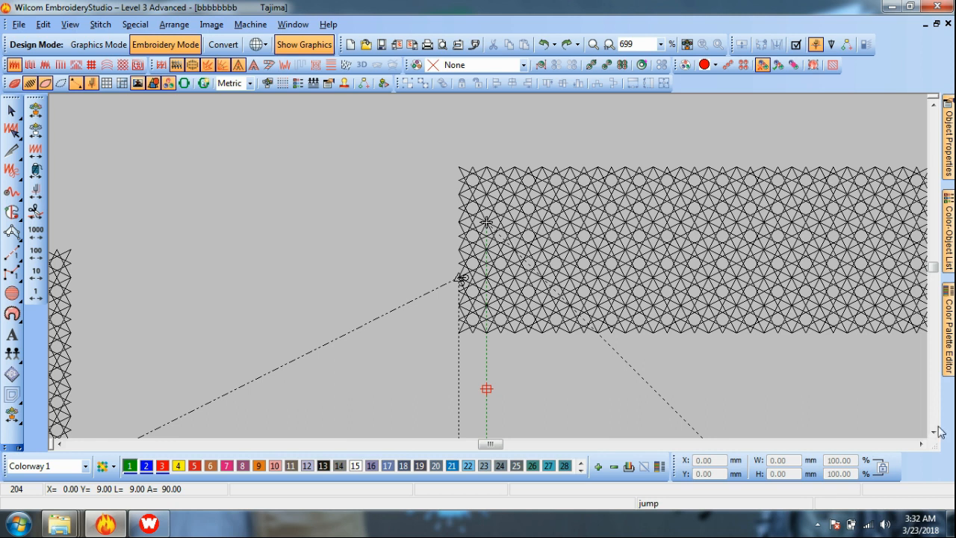
scroll(718, 328, down, 2)
key(Left)
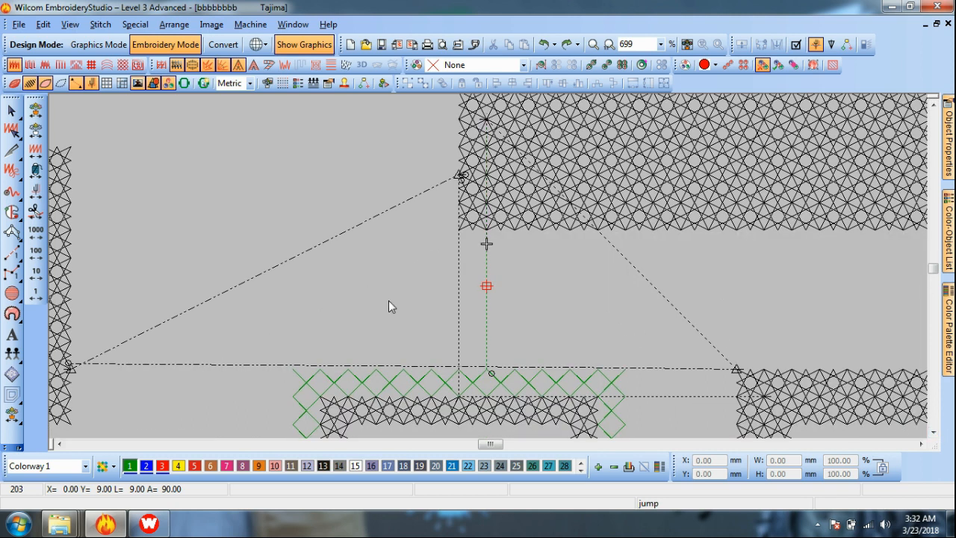
key(Left)
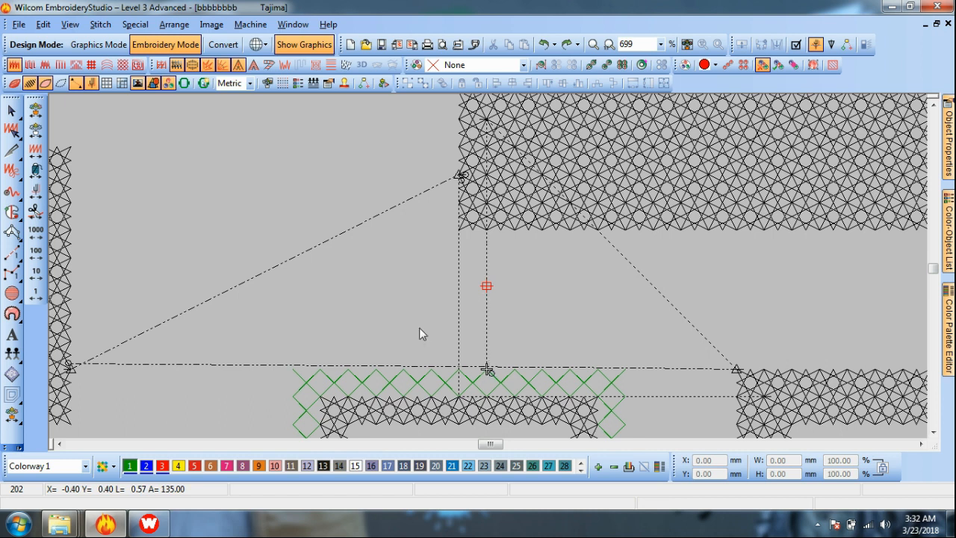
key(Right)
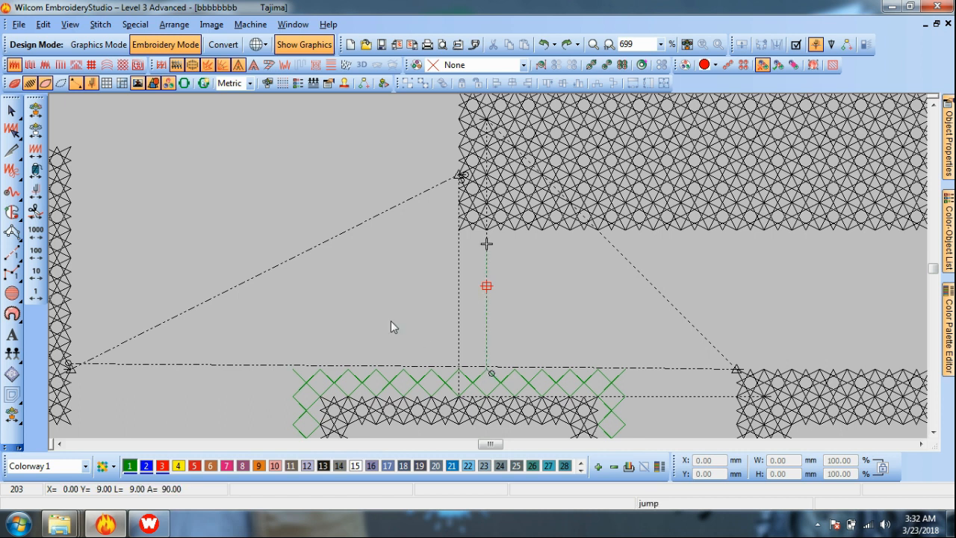
key(Right)
key(Right)
key(Right)
key(Right)
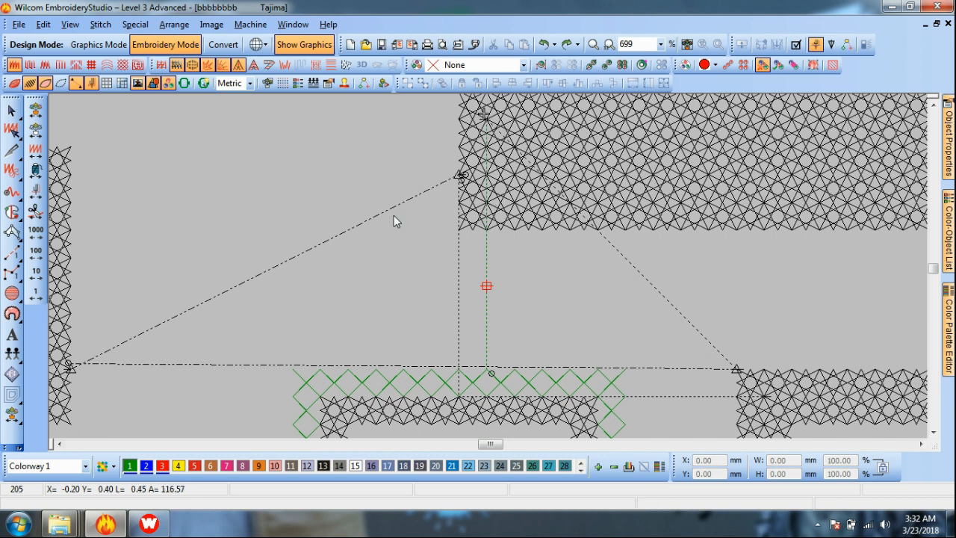
- Split the green object at stitch 204, on the vertical connector below the striped block, and show the design in thread view
key(Left)
key(Left)
key(Left)
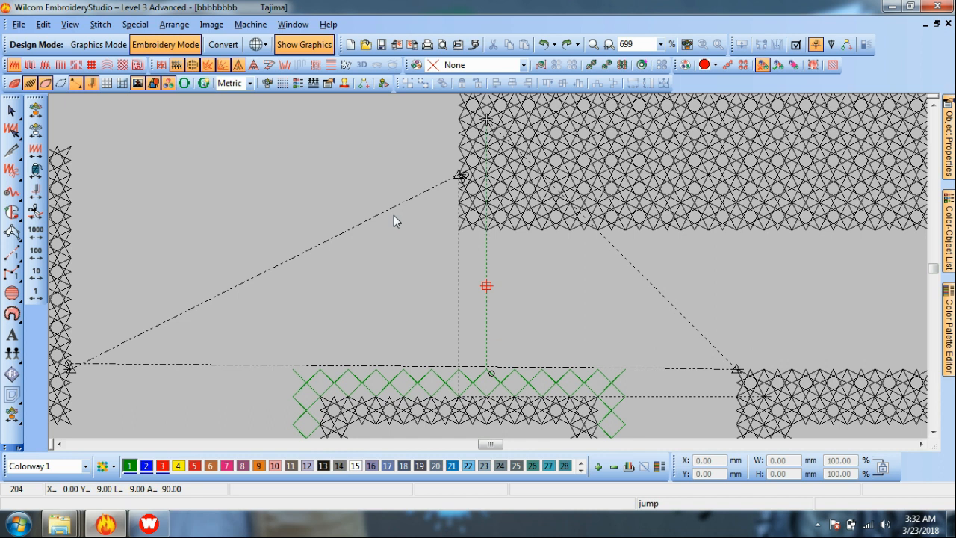
click(43, 27)
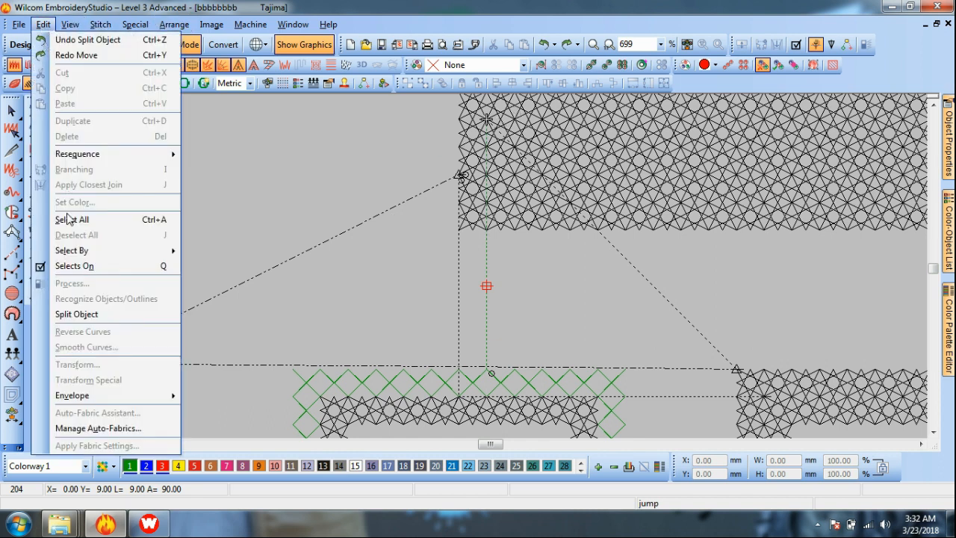
click(82, 314)
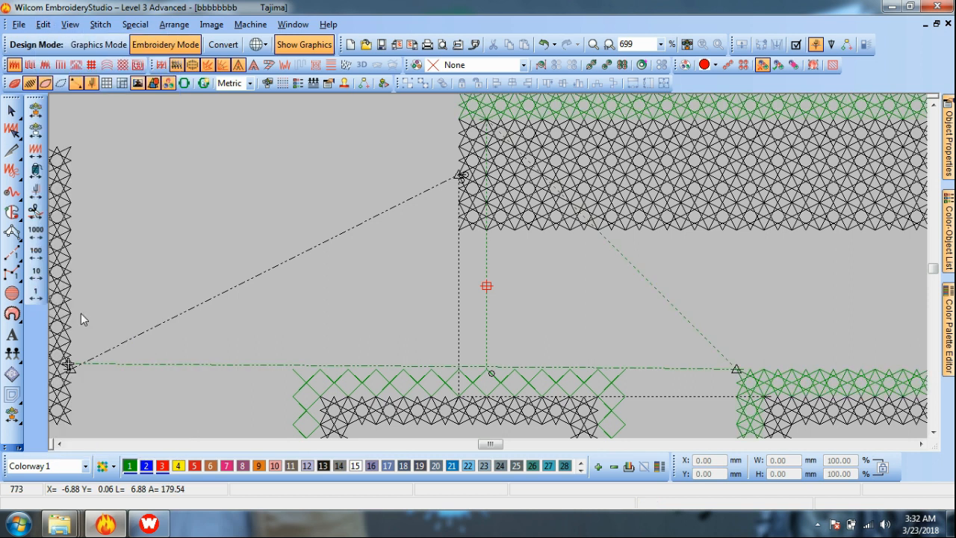
key(Return)
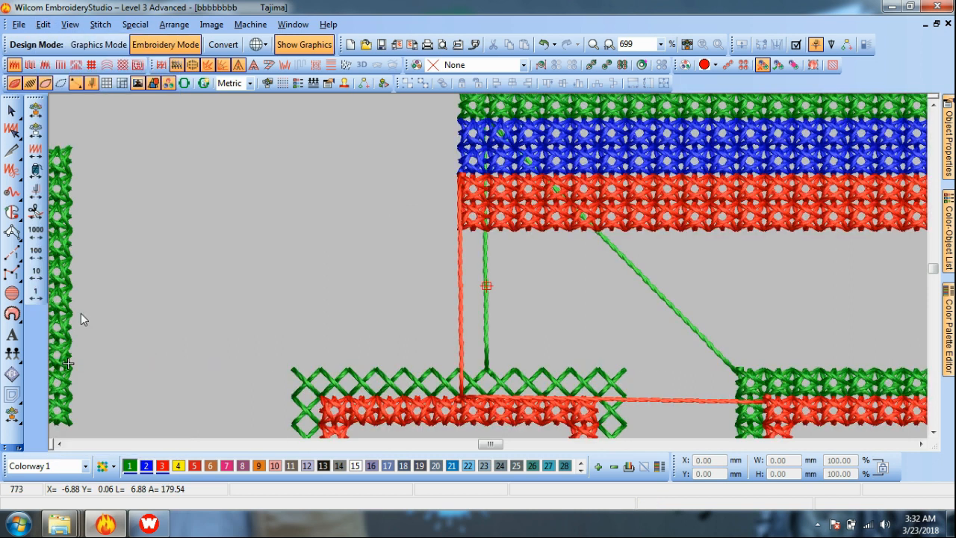
- Pull the separated vertical green connector out of the design and delete it
key(shift+z)
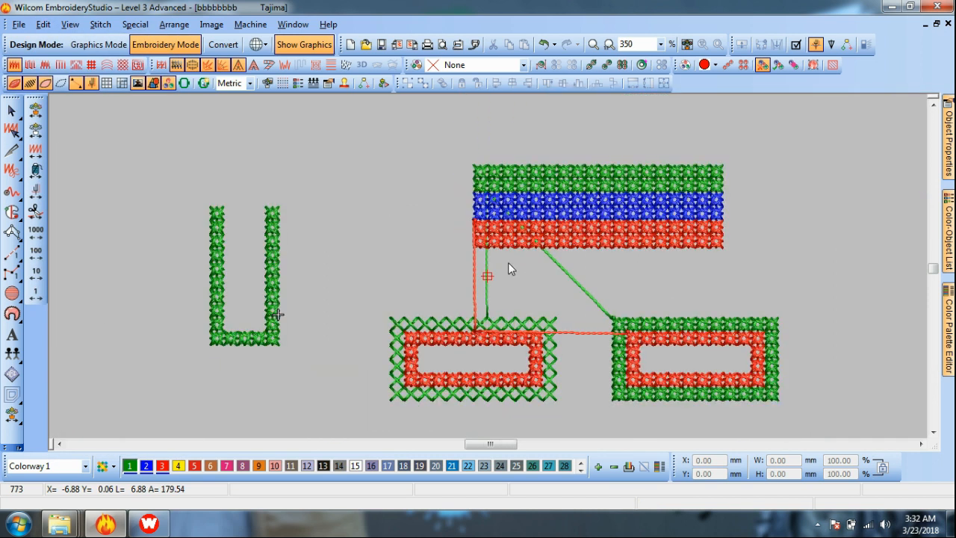
key(b)
drag(418, 153, 549, 351)
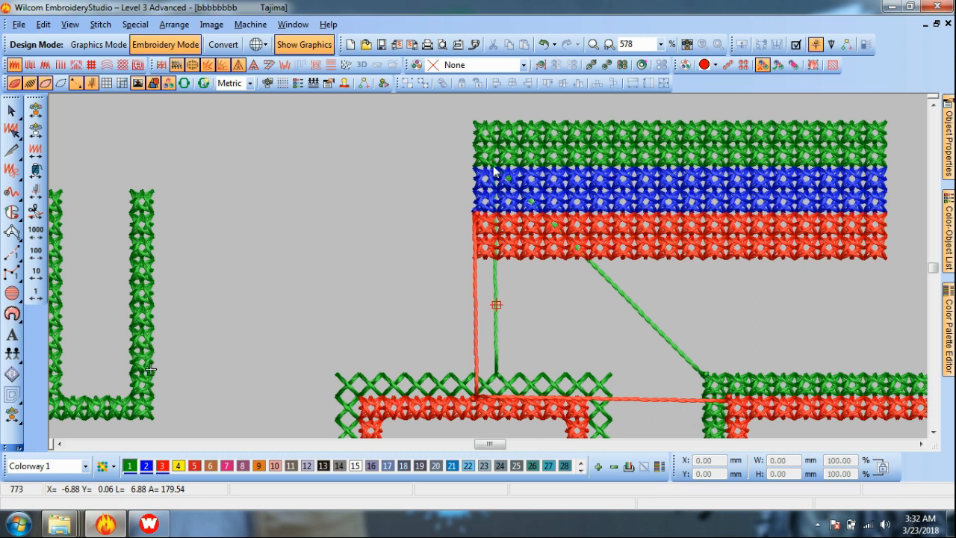
key(Escape)
drag(496, 278, 343, 275)
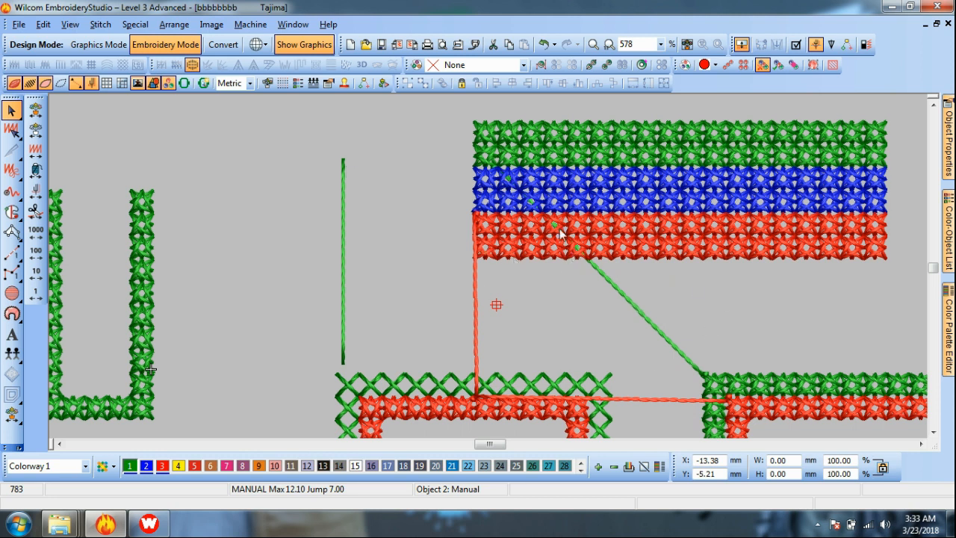
click(344, 207)
key(Delete)
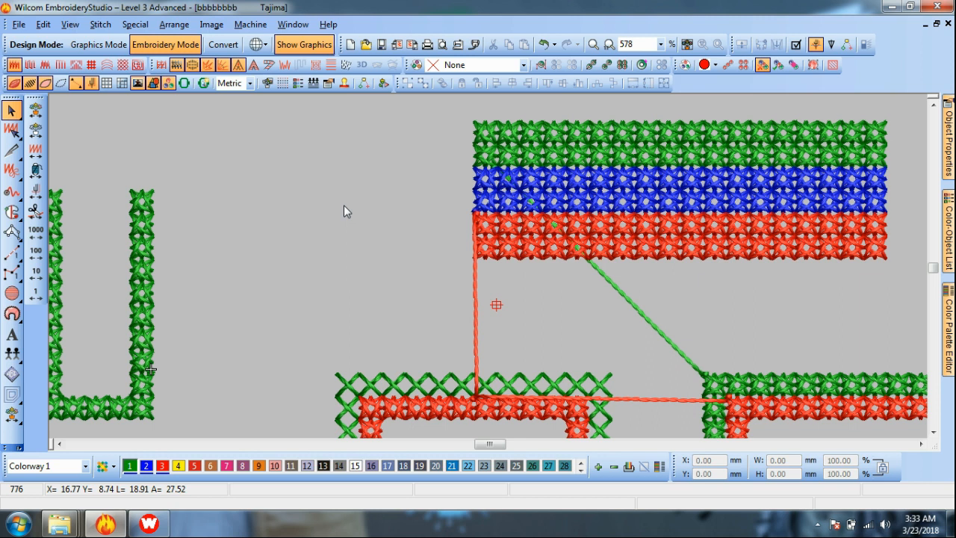
- Show the design in stitch view and travel from its start in 100-stitch jumps to stitch 501
scroll(343, 205, down, 1)
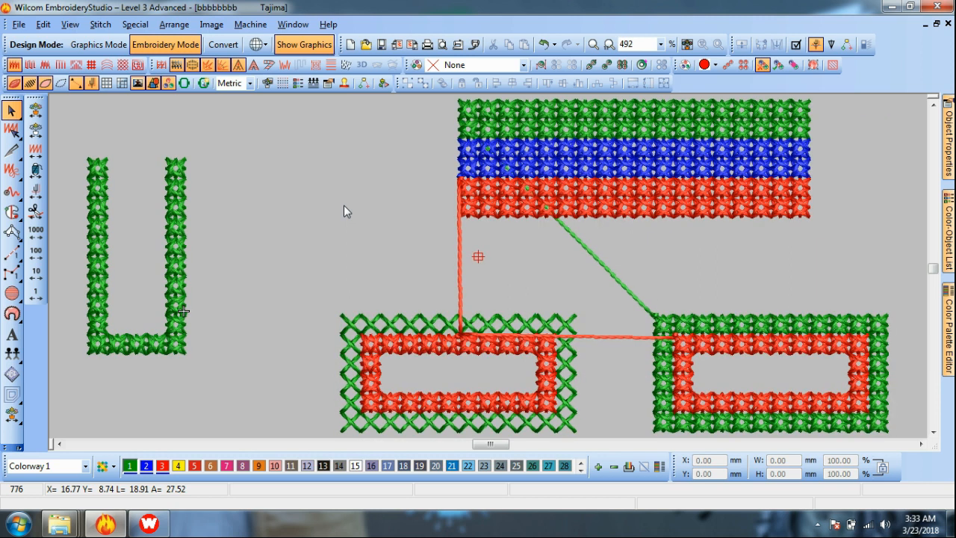
click(76, 84)
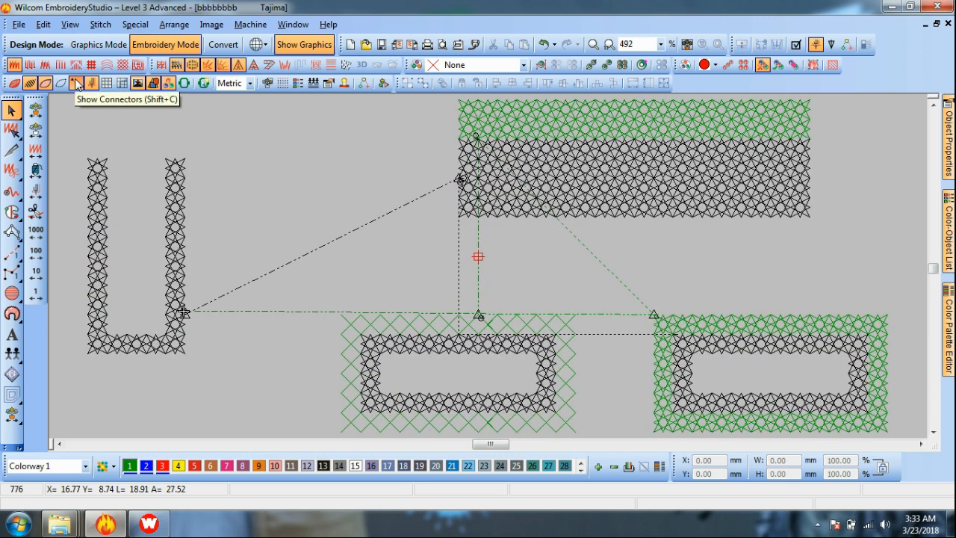
click(35, 110)
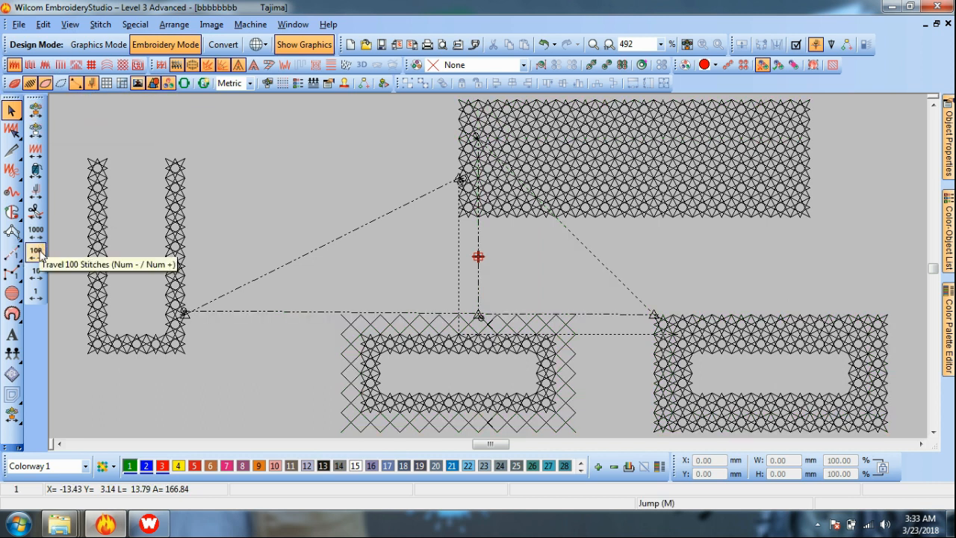
right_click(41, 255)
right_click(42, 255)
right_click(42, 255)
right_click(42, 255)
right_click(41, 256)
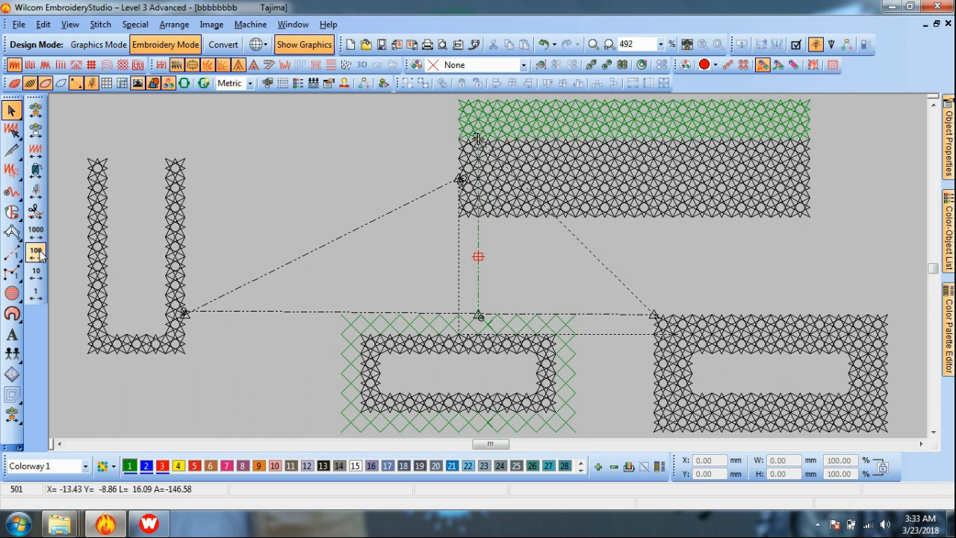
- Examine the green band's lower-left area up close while stepping back and forth between stitches around 499 and 503
key(Right)
key(Right)
key(Right)
key(Right)
key(Right)
key(Left)
key(Left)
key(Left)
key(z)
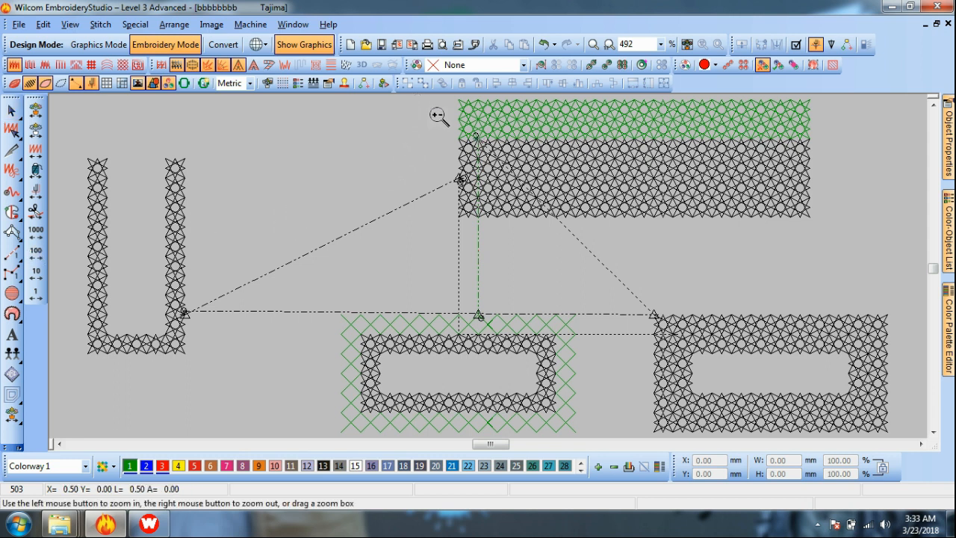
drag(419, 99, 540, 204)
key(Left)
key(Left)
key(Left)
key(Left)
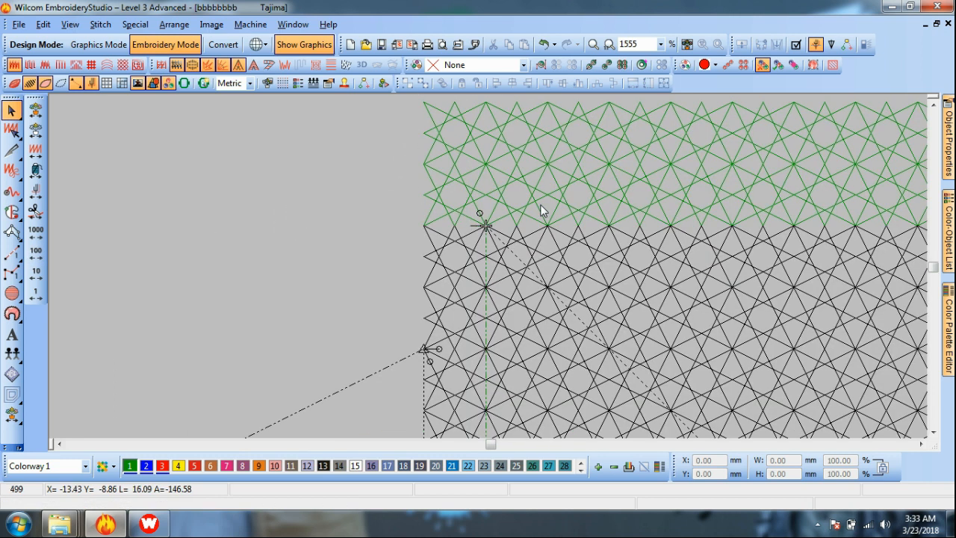
- Step forward to stitch 503 and check where the diagonal green connector leaves the striped block
key(Right)
key(Right)
key(Right)
key(Right)
key(Right)
key(Left)
key(shift+z)
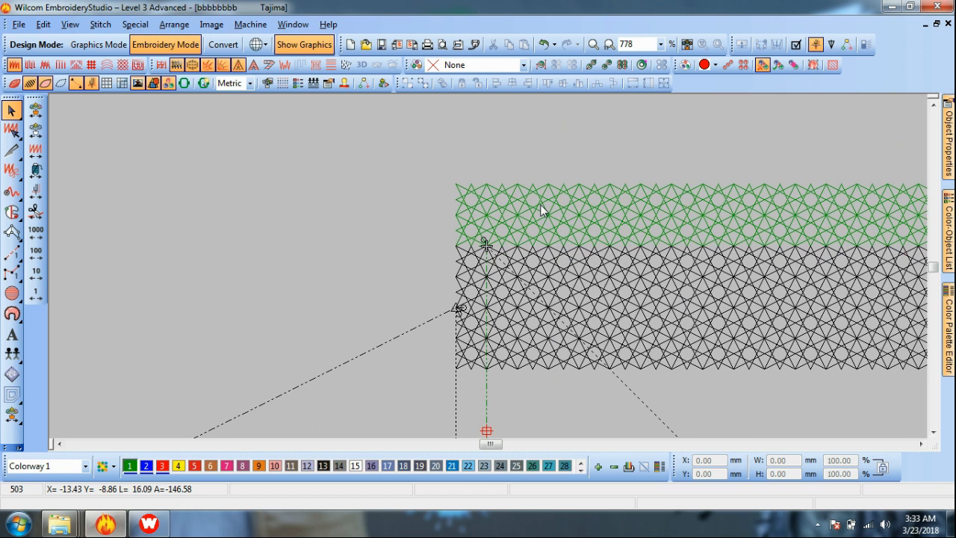
key(Right)
key(Left)
key(Right)
key(Left)
key(shift+z)
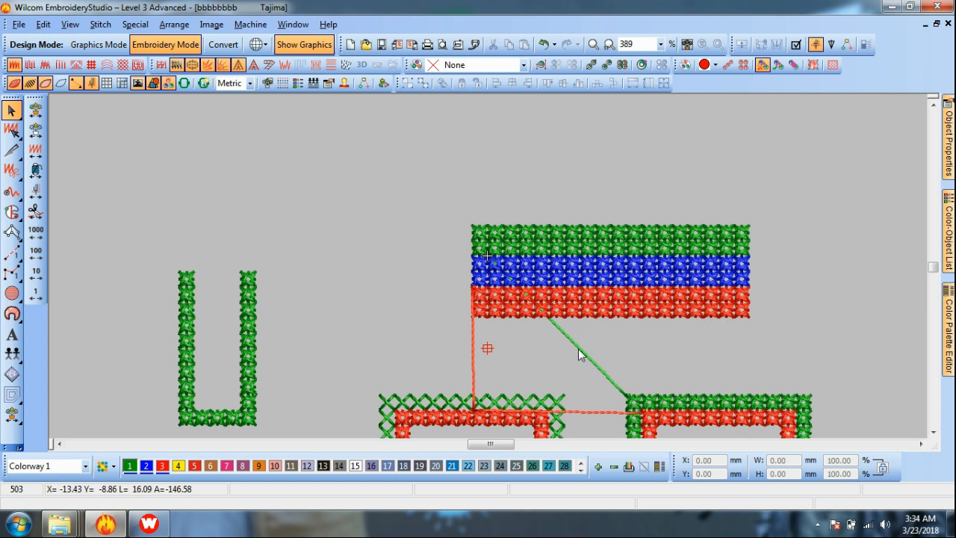
- Compare the diagonal connector's start in thread and stitch views, and split the green object at stitch 503
key(z)
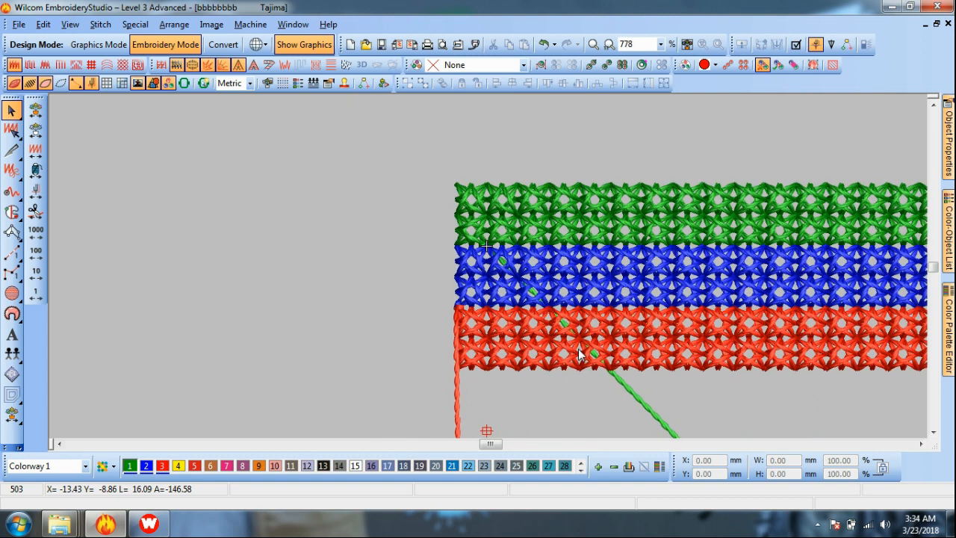
key(t)
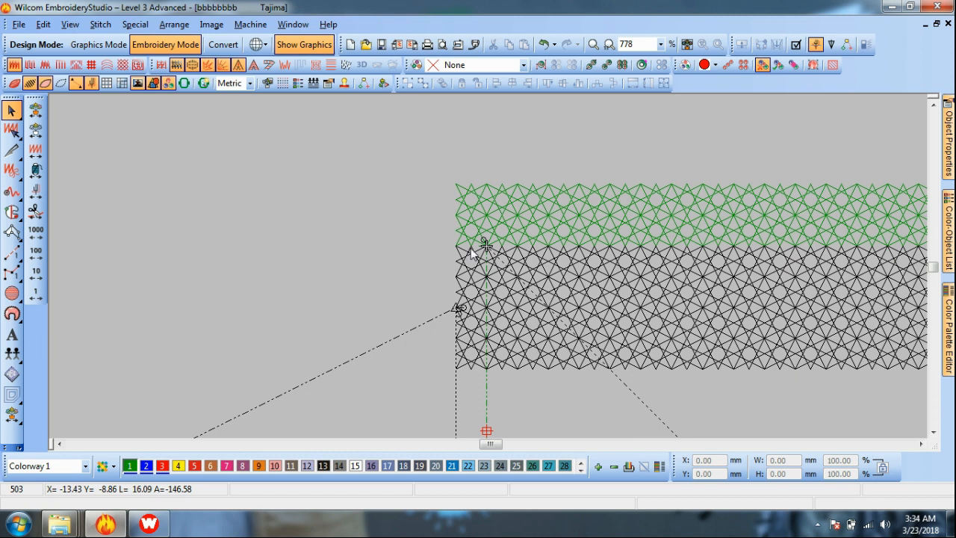
key(t)
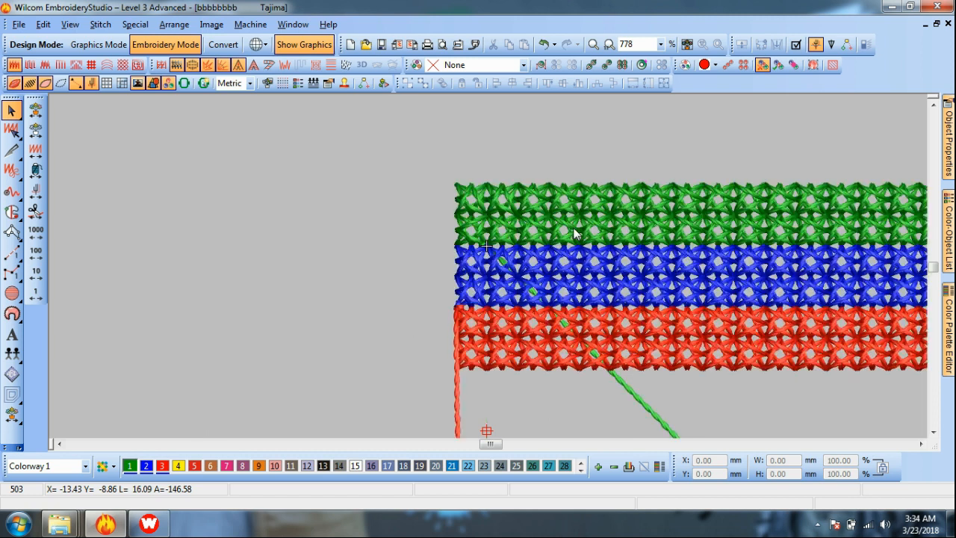
key(t)
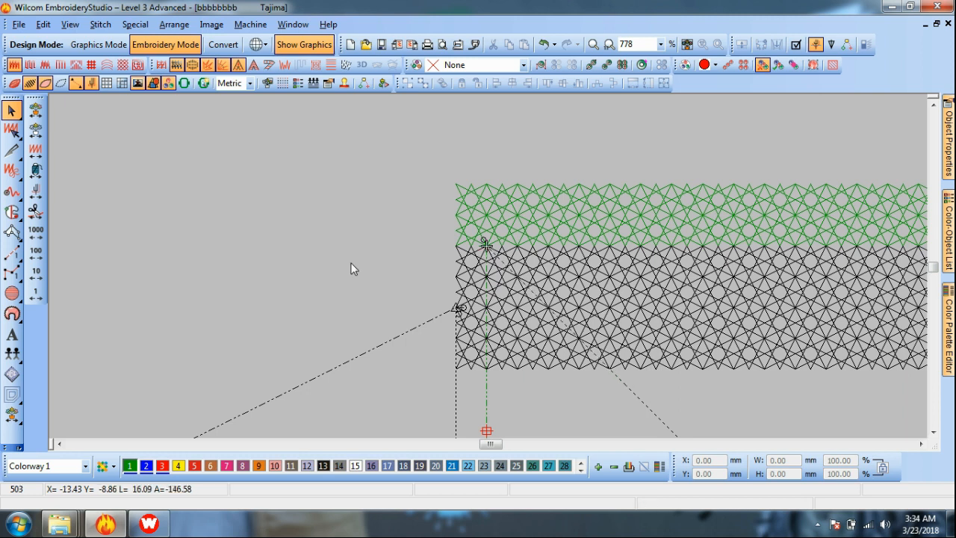
click(42, 24)
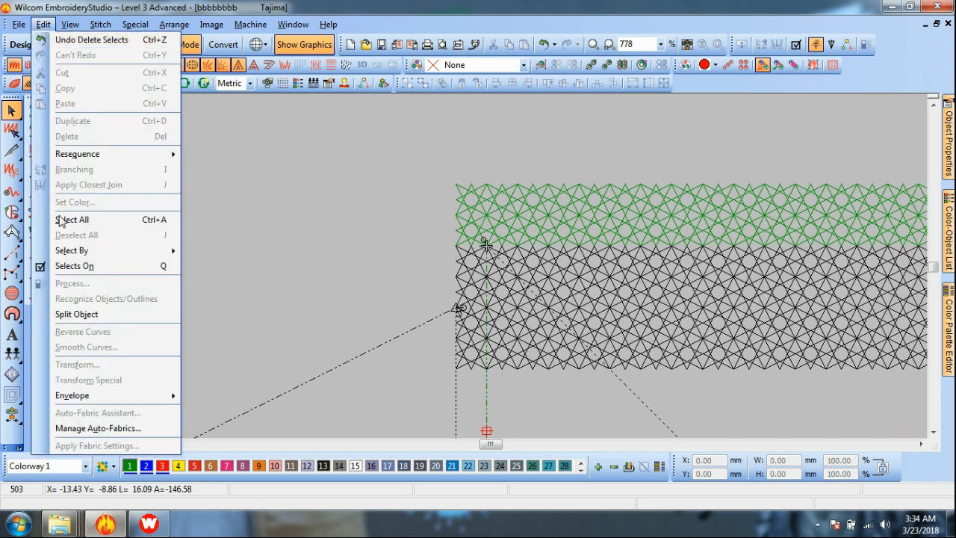
click(74, 314)
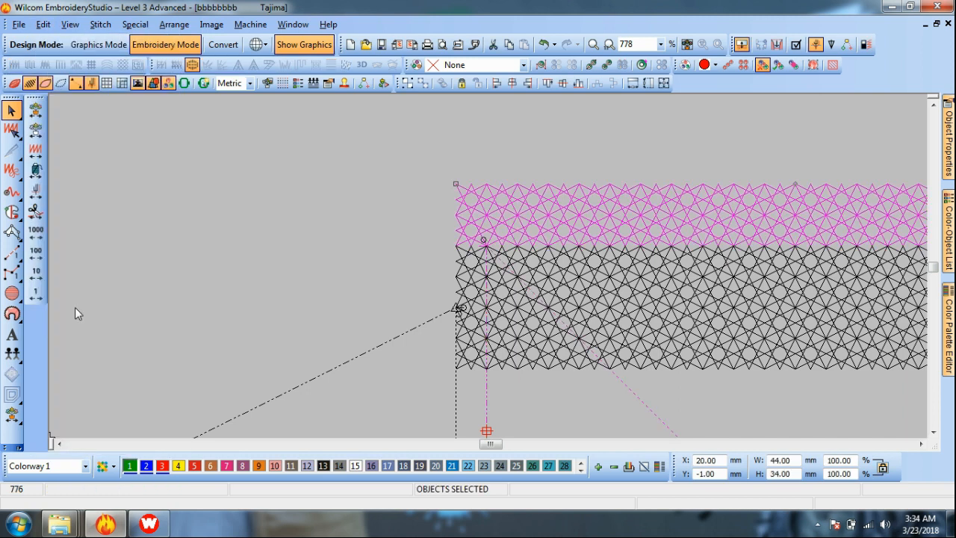
key(Escape)
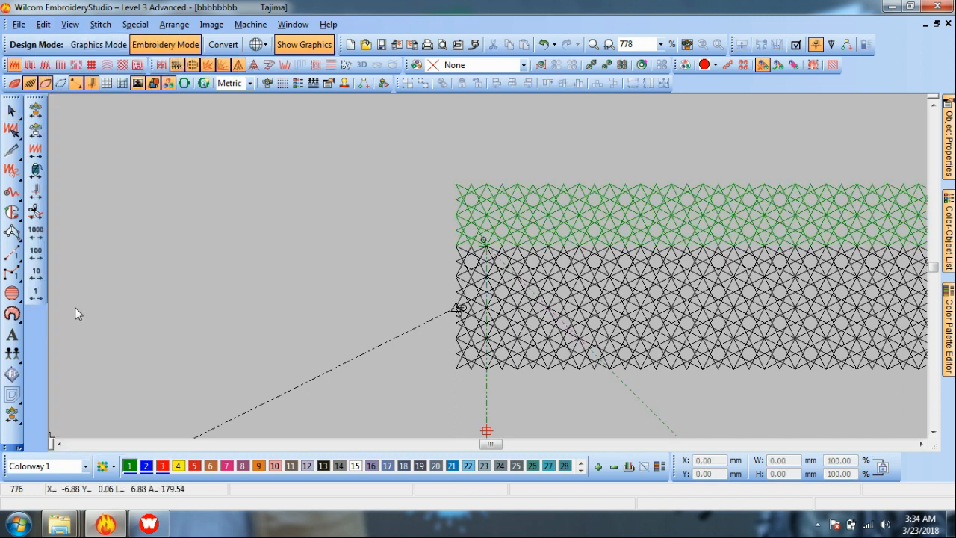
- Travel from the start of the design to stitch 503, stepping back and forth around the diagonal connector's upper end
key(shift+z)
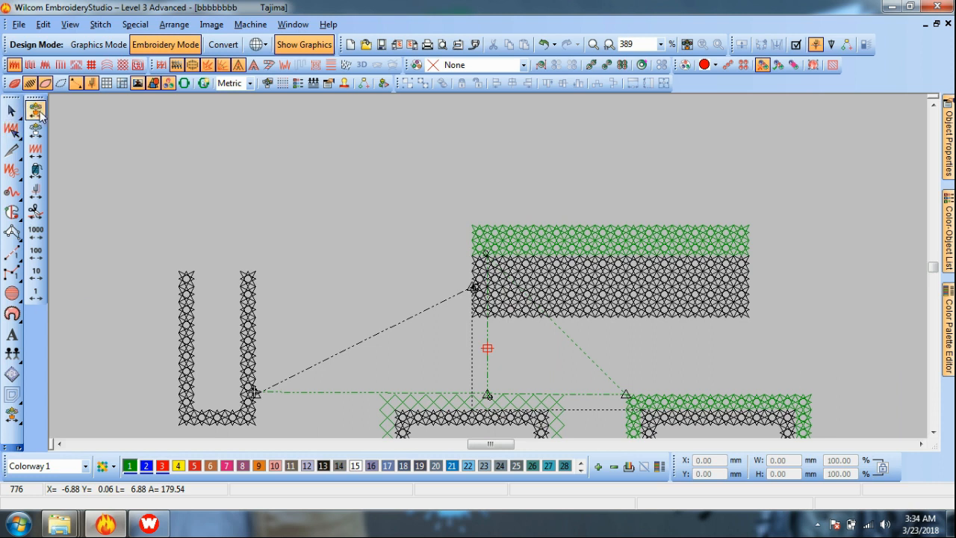
click(35, 109)
click(37, 256)
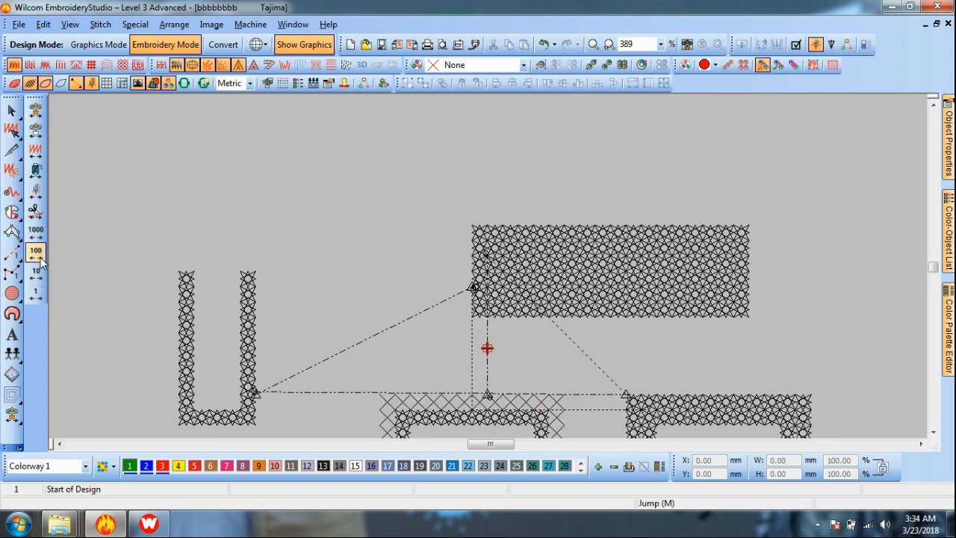
click(38, 255)
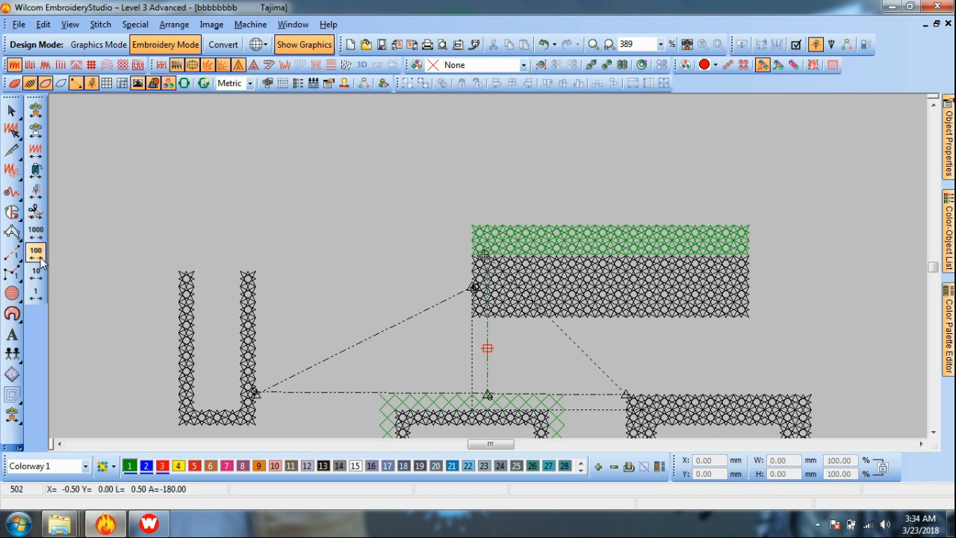
key(Left)
key(Right)
key(Right)
key(Left)
key(Right)
key(Left)
key(Left)
key(Left)
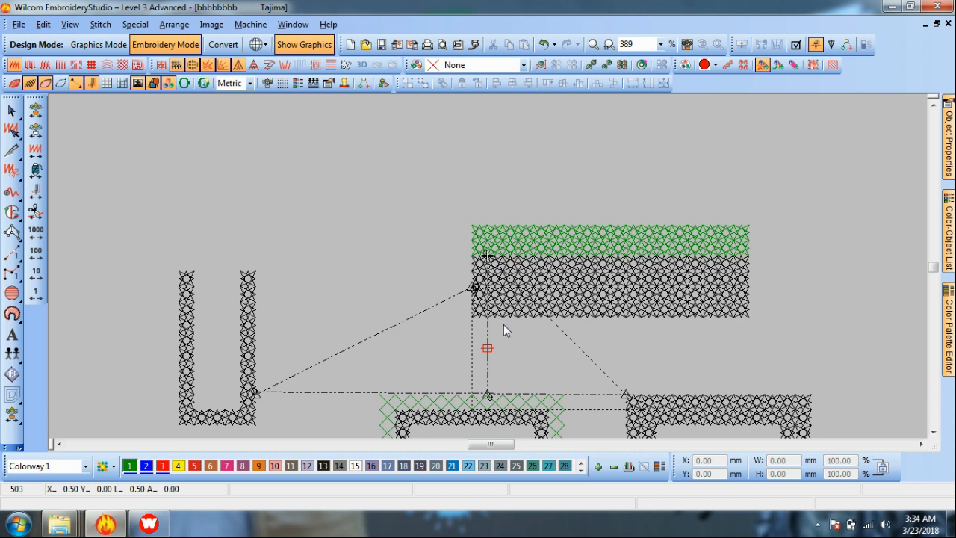
- Step along the diagonal connector to stitch 505 and split the green object there
key(Right)
key(Right)
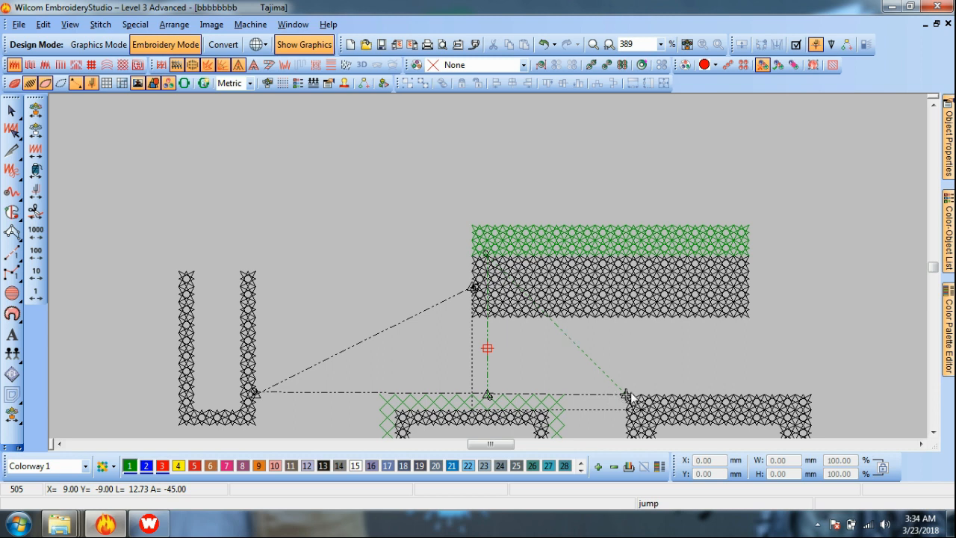
key(Right)
key(Left)
click(43, 24)
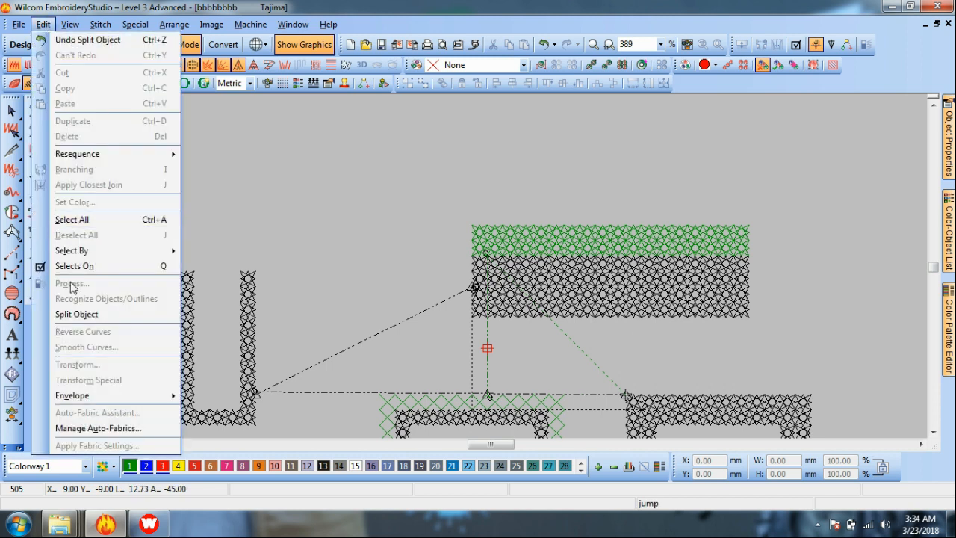
click(80, 319)
- Pull the separated diagonal green connector out of the design in thread view and delete it
key(t)
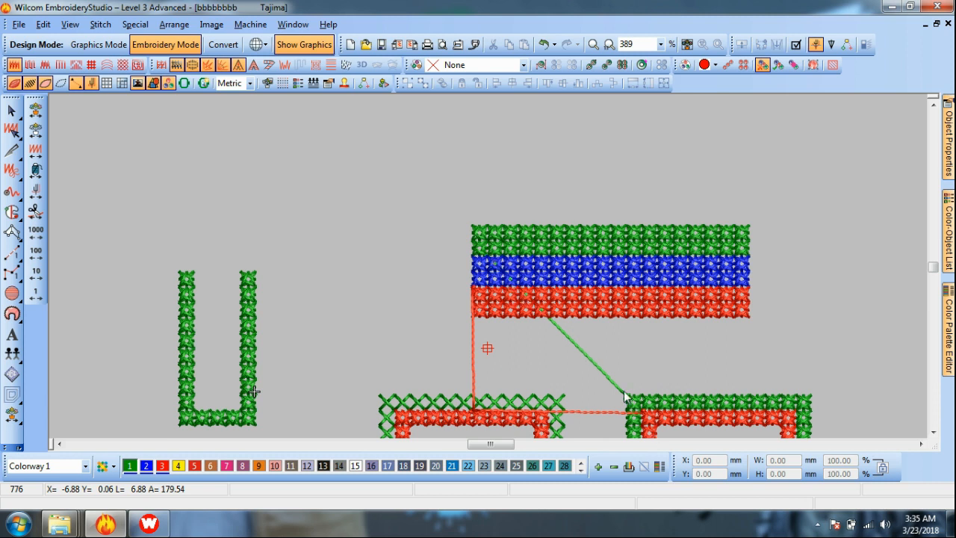
drag(600, 371, 389, 321)
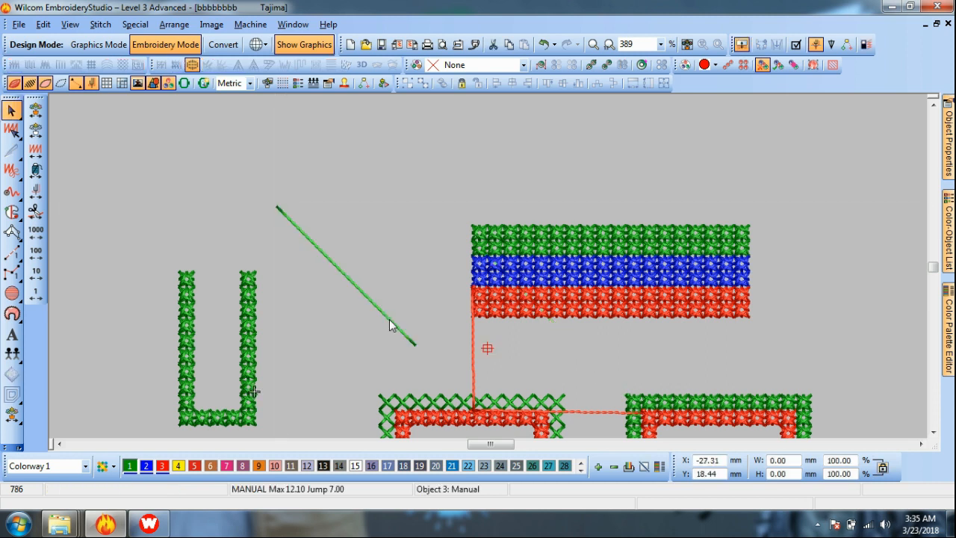
key(Delete)
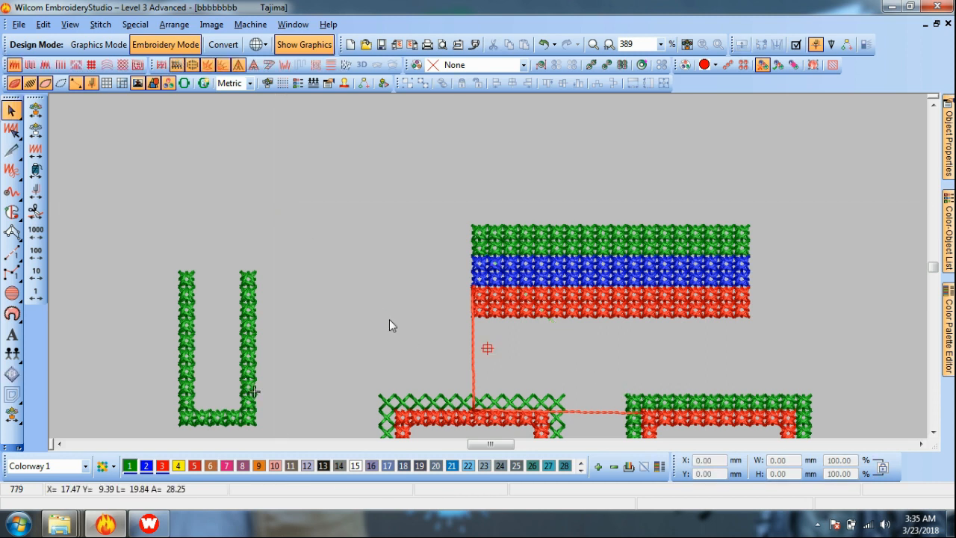
- Compare the cleaned design with the original in Wilcom ES Cross Stitch, and return to EmbroideryStudio
scroll(389, 326, up, 1)
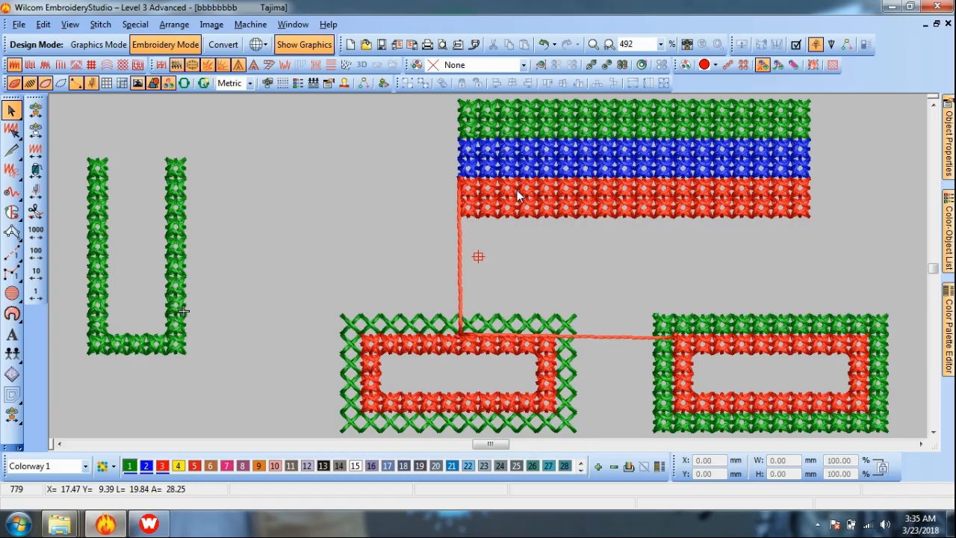
click(164, 525)
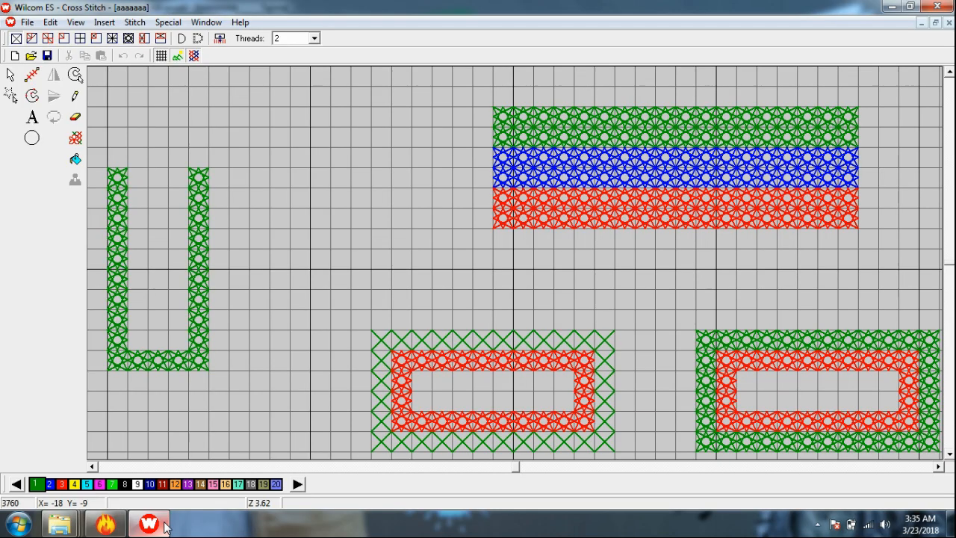
click(164, 525)
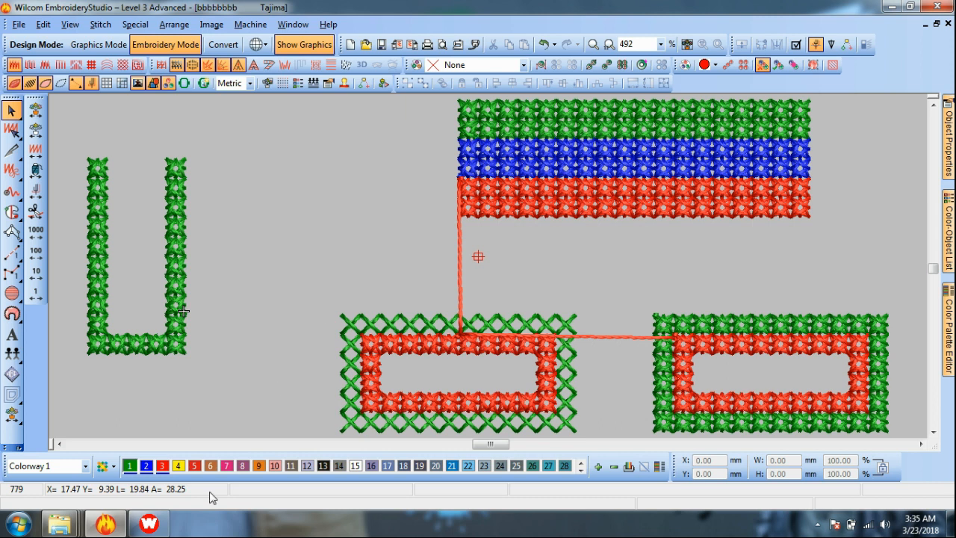
- Alternate between Wilcom ES Cross Stitch and EmbroideryStudio to check the red connecting threads against the original layout, ending in EmbroideryStudio
click(150, 525)
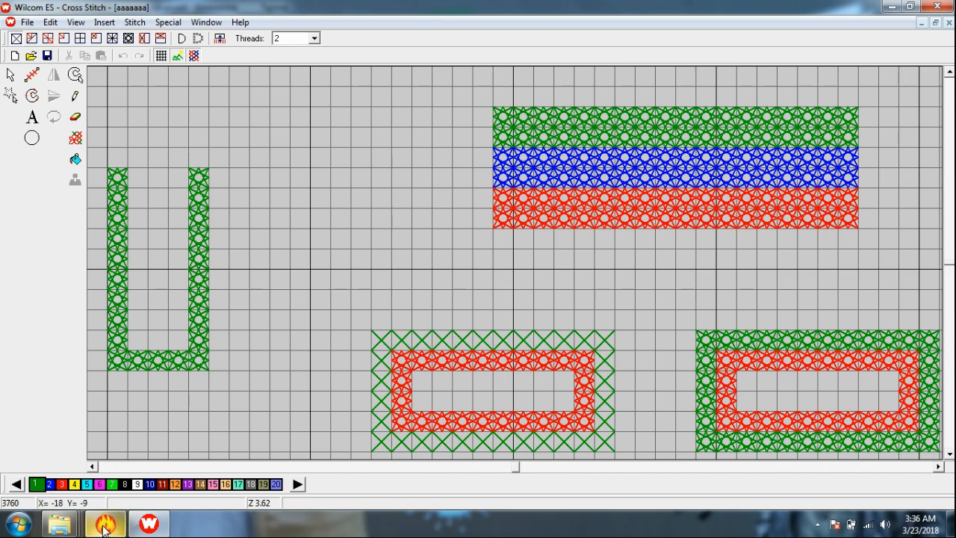
click(106, 525)
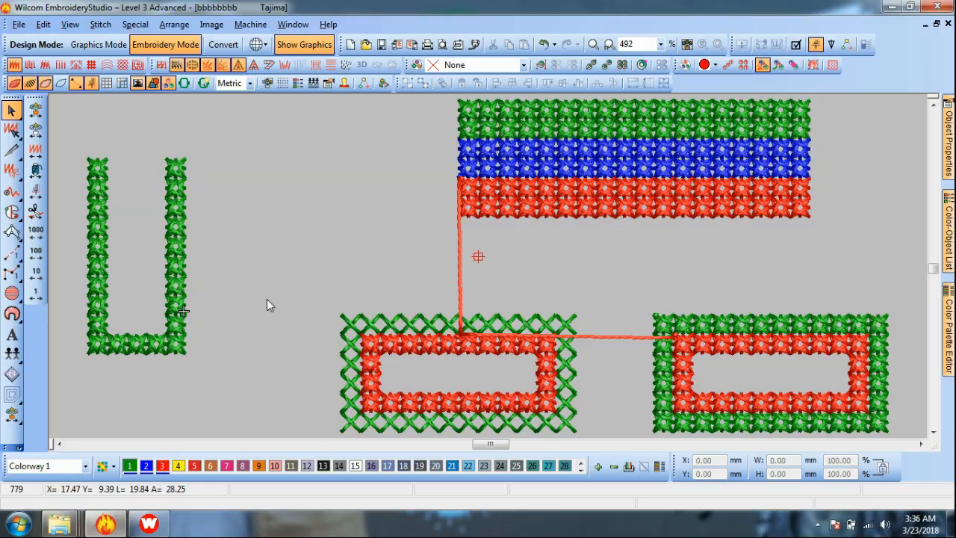
click(149, 525)
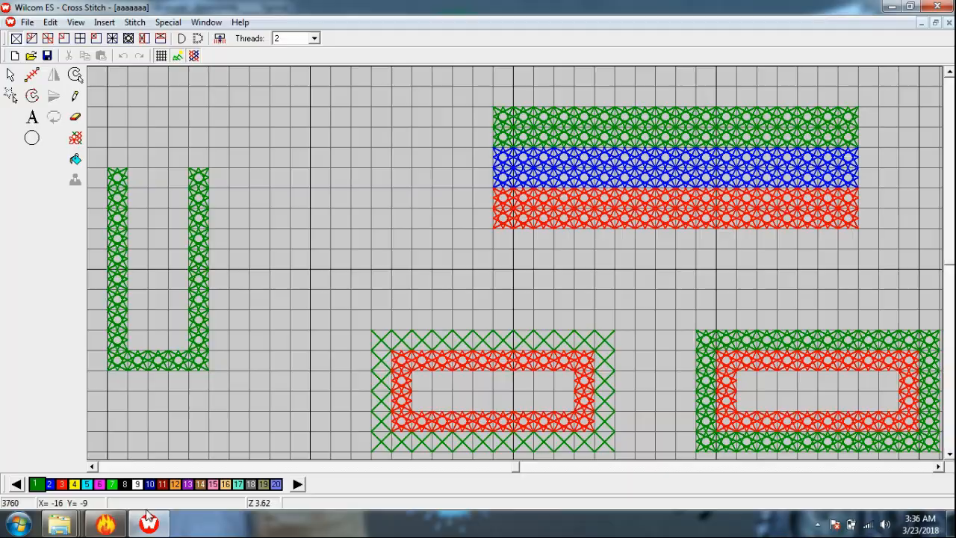
click(124, 517)
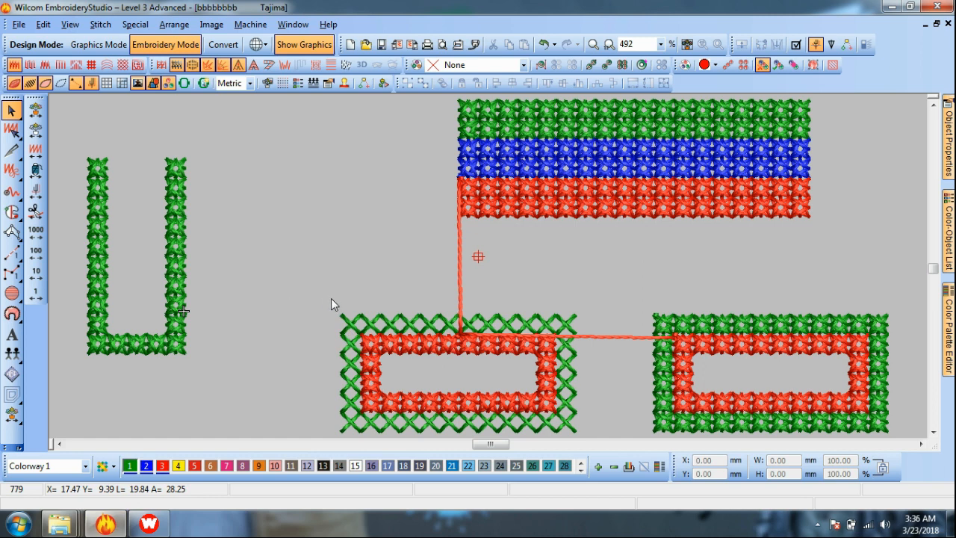
click(149, 523)
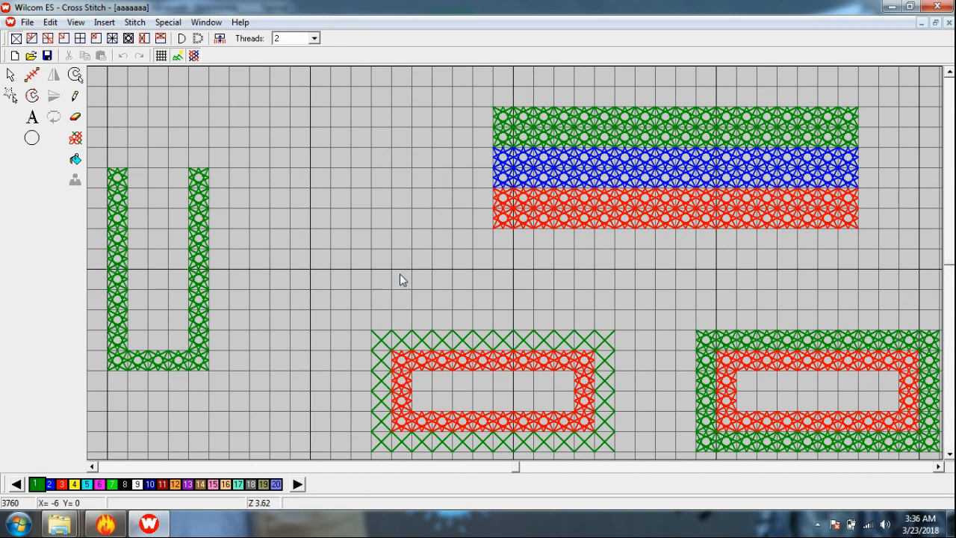
click(106, 523)
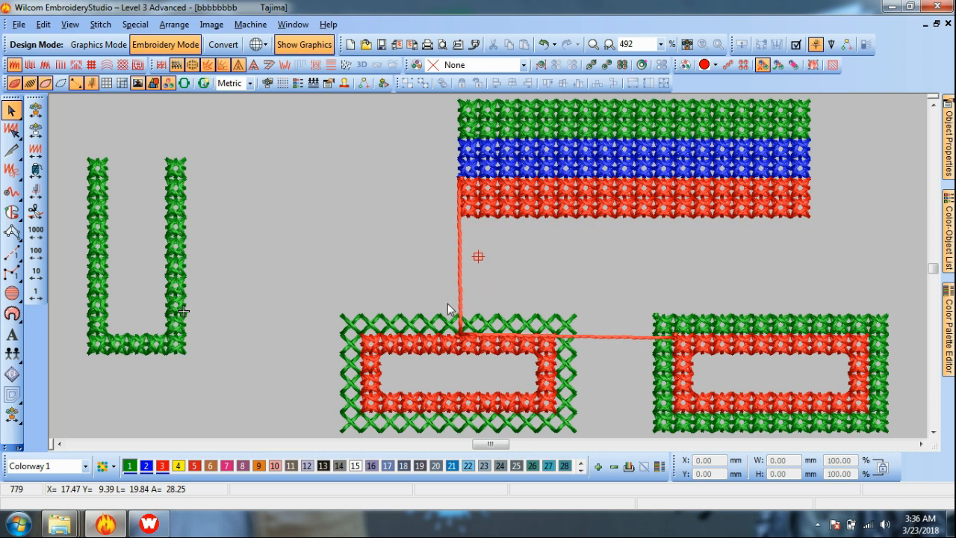
click(149, 524)
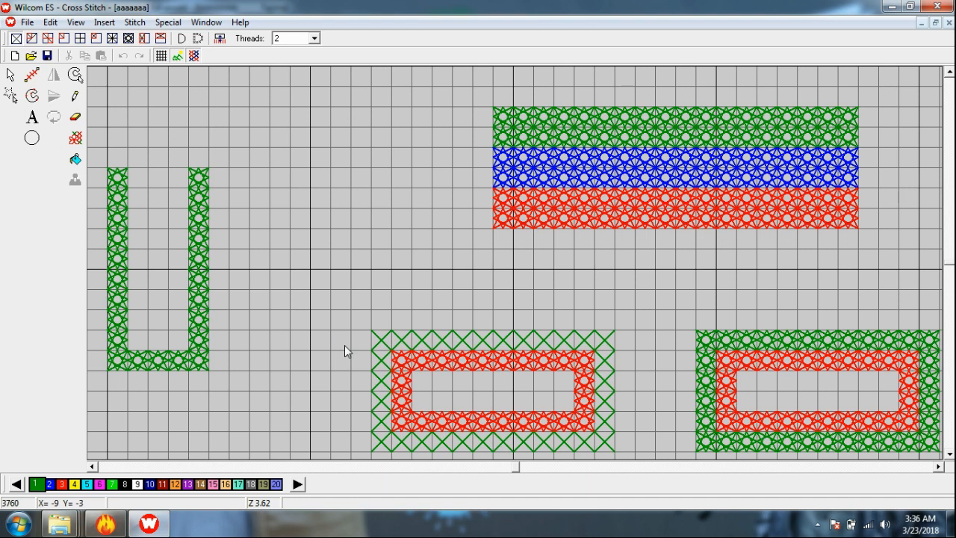
key(alt+Tab)
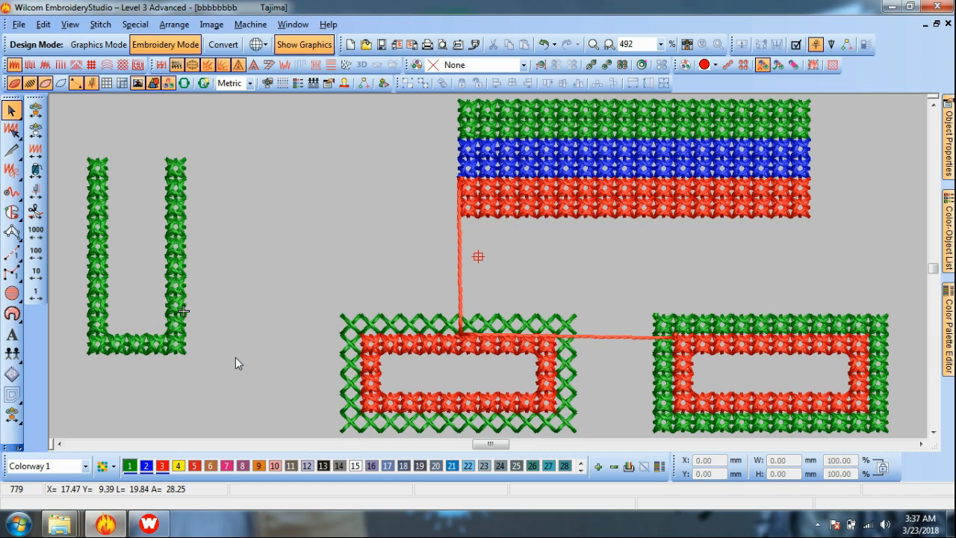
click(149, 524)
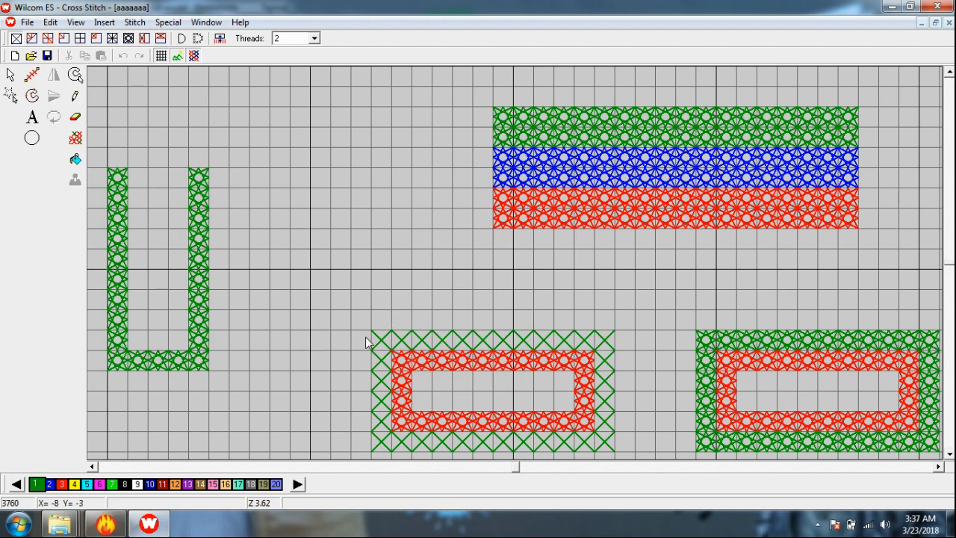
click(163, 521)
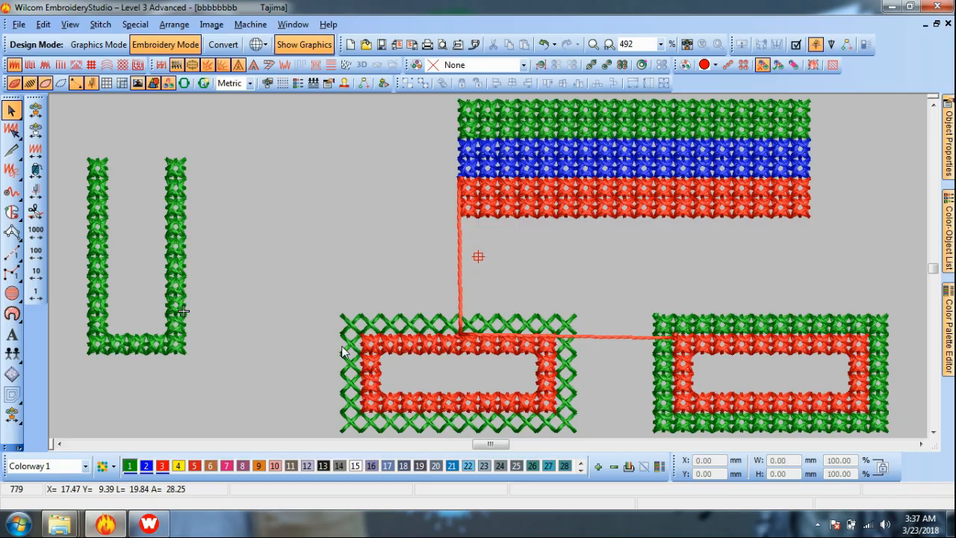
click(151, 526)
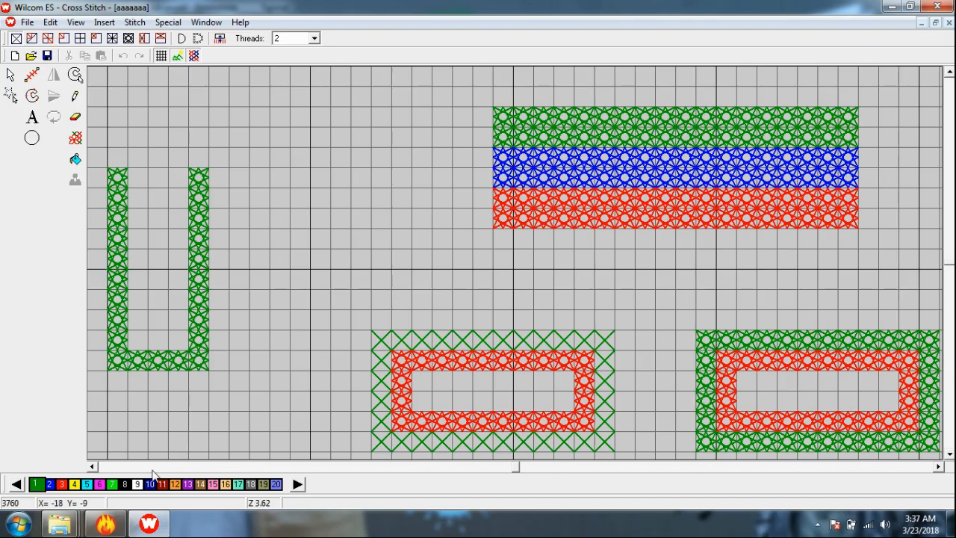
click(106, 524)
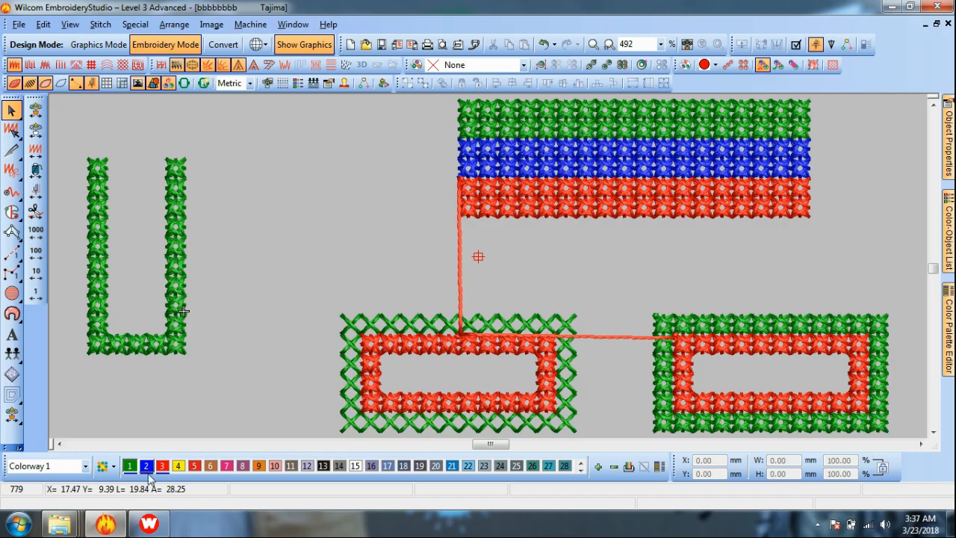
click(152, 524)
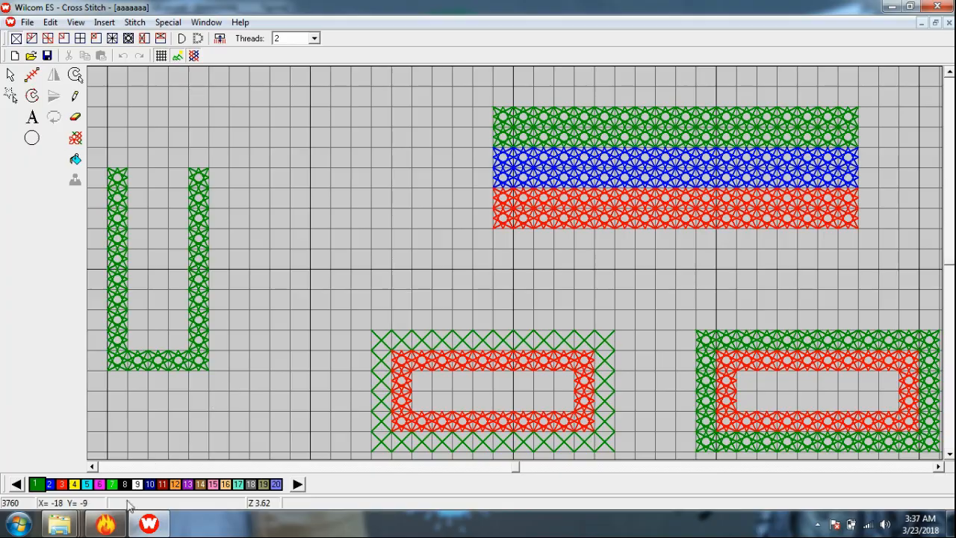
click(105, 523)
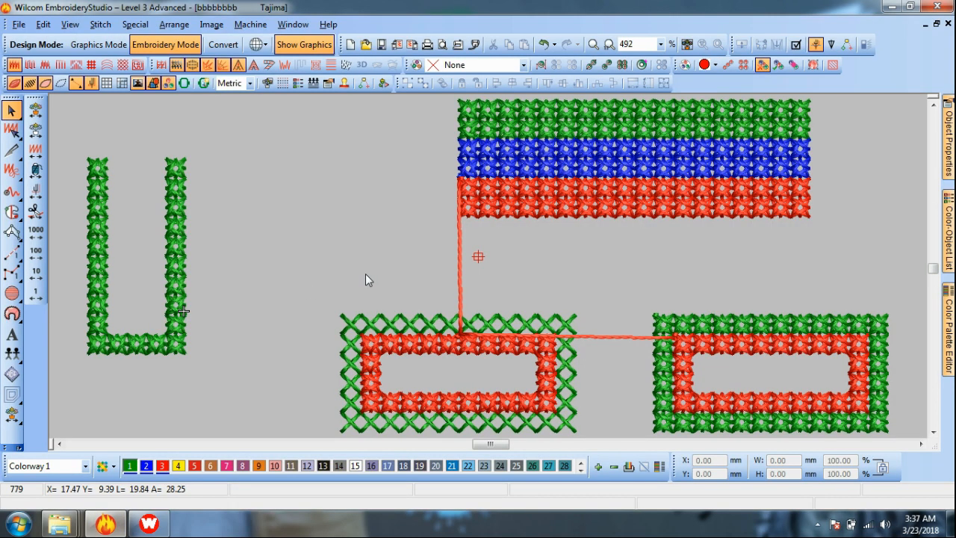